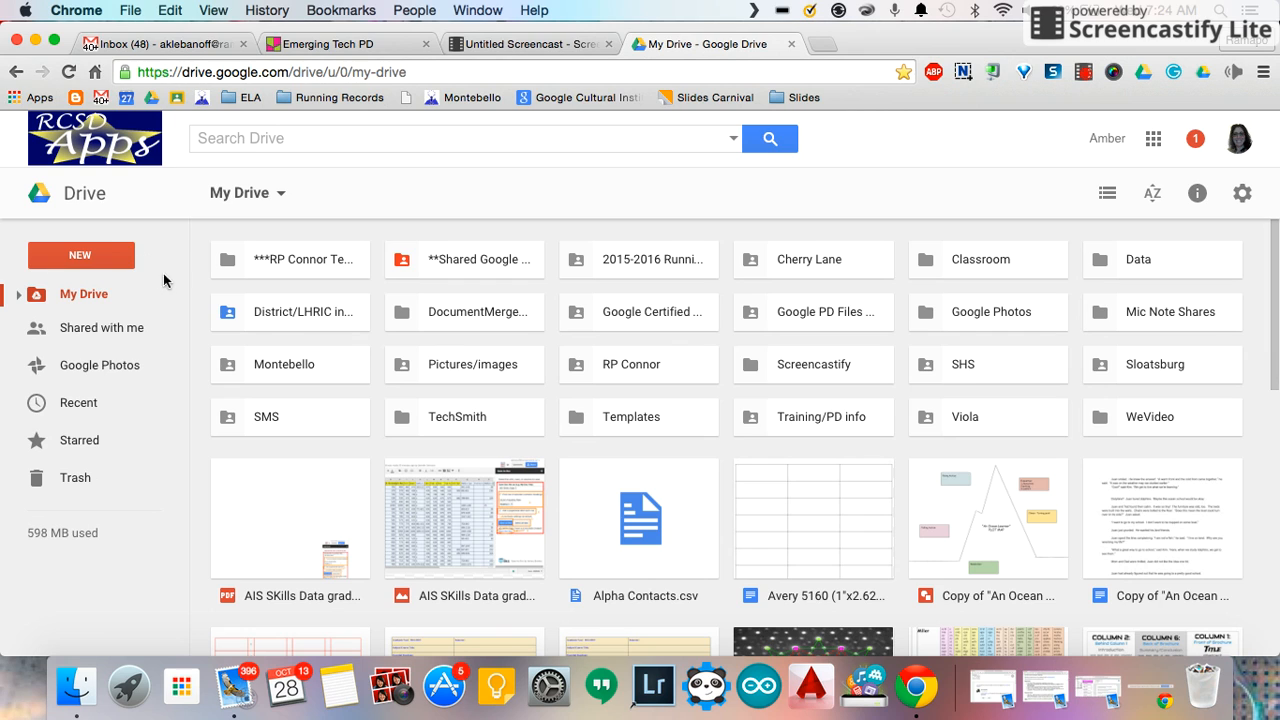
# Create a new Google Drawings file in My Drive.
pyautogui.click(127, 255)
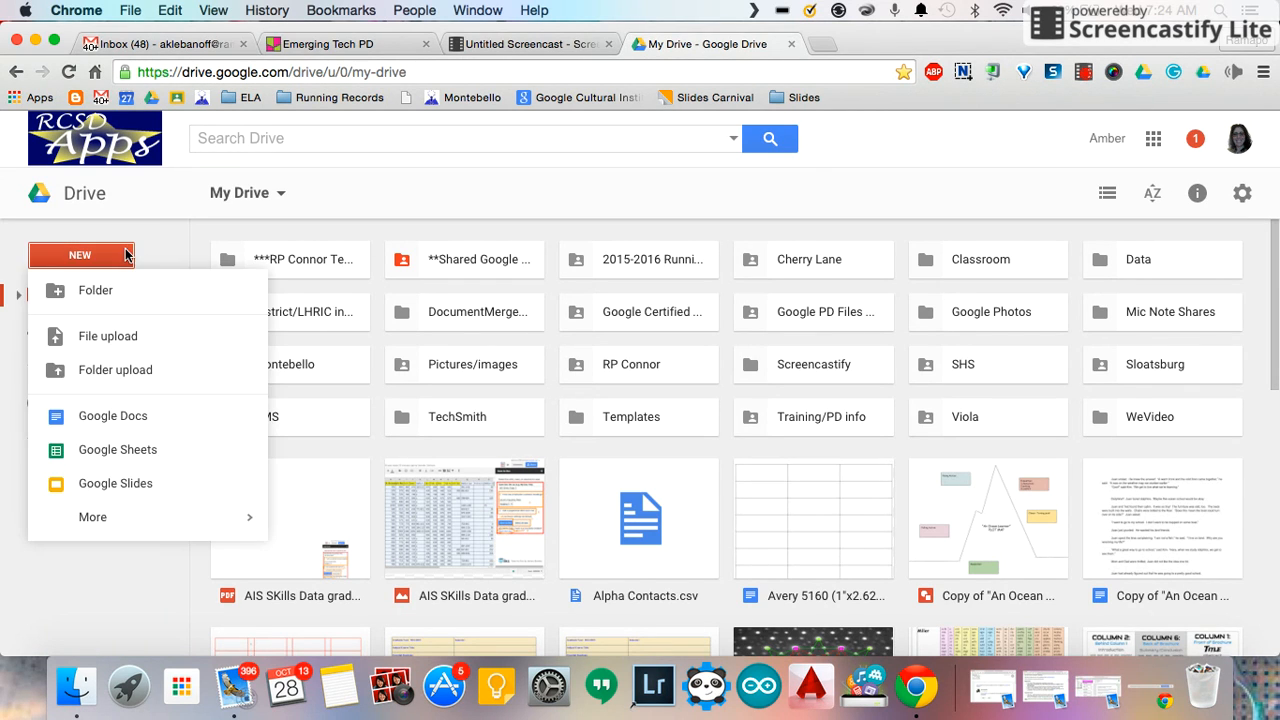
pyautogui.moveTo(166, 522)
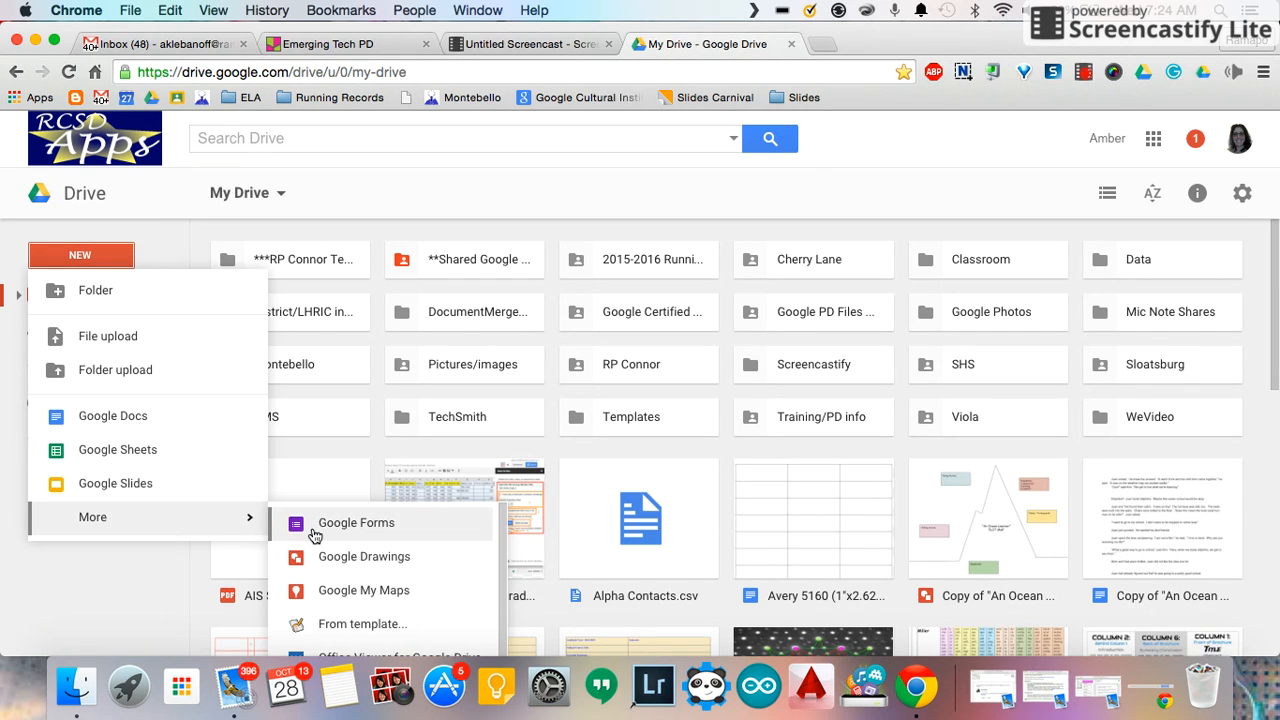
pyautogui.click(328, 556)
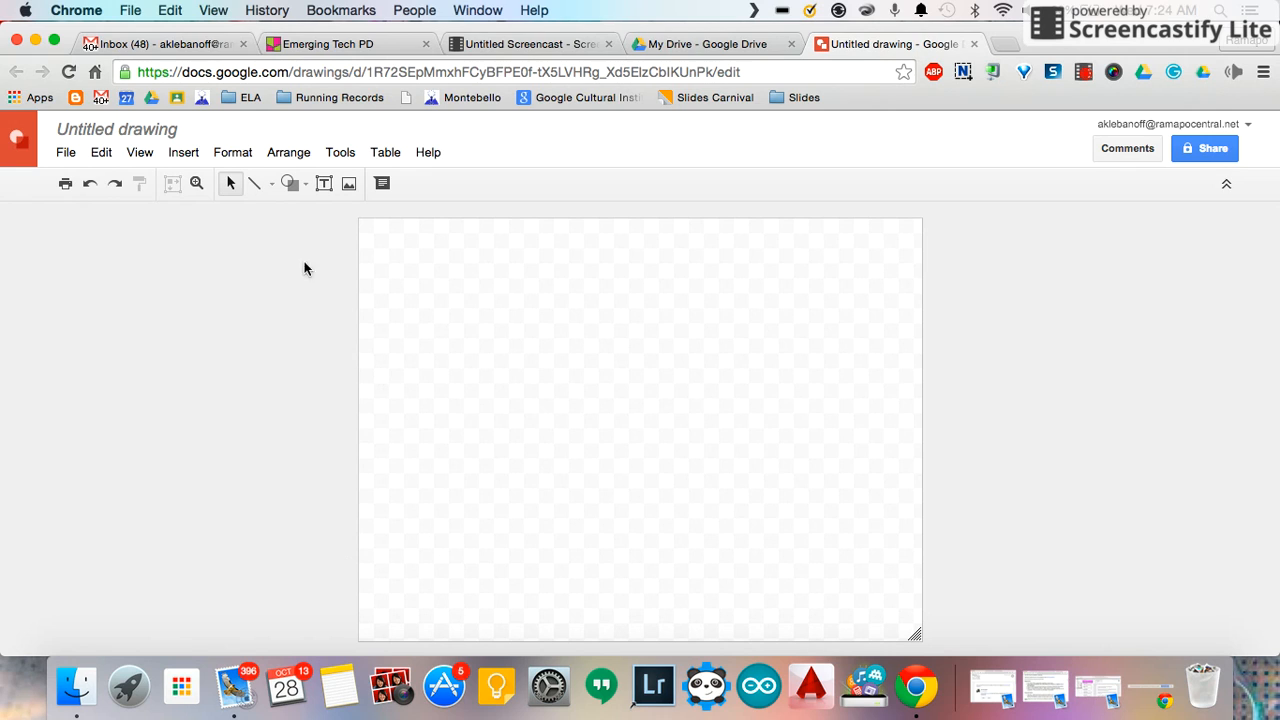
# Insert word art reading "Dog" and place it in the canvas's upper-left corner.
pyautogui.click(183, 154)
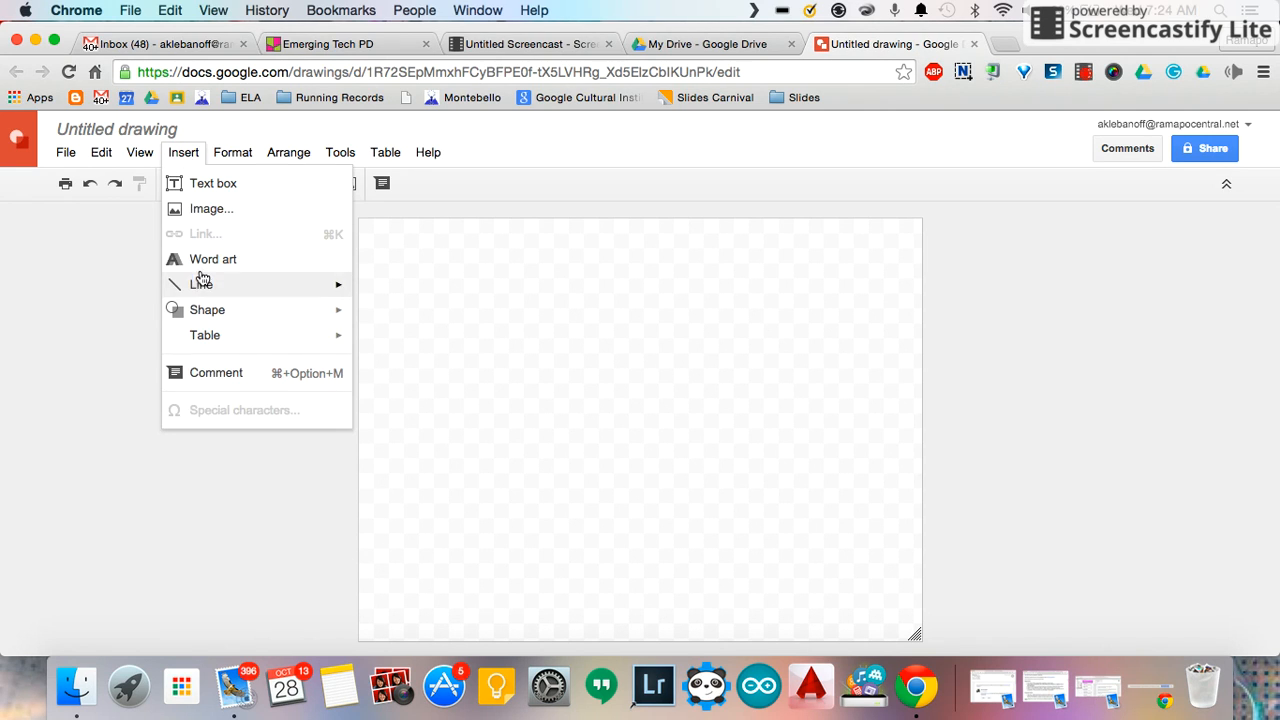
pyautogui.click(202, 260)
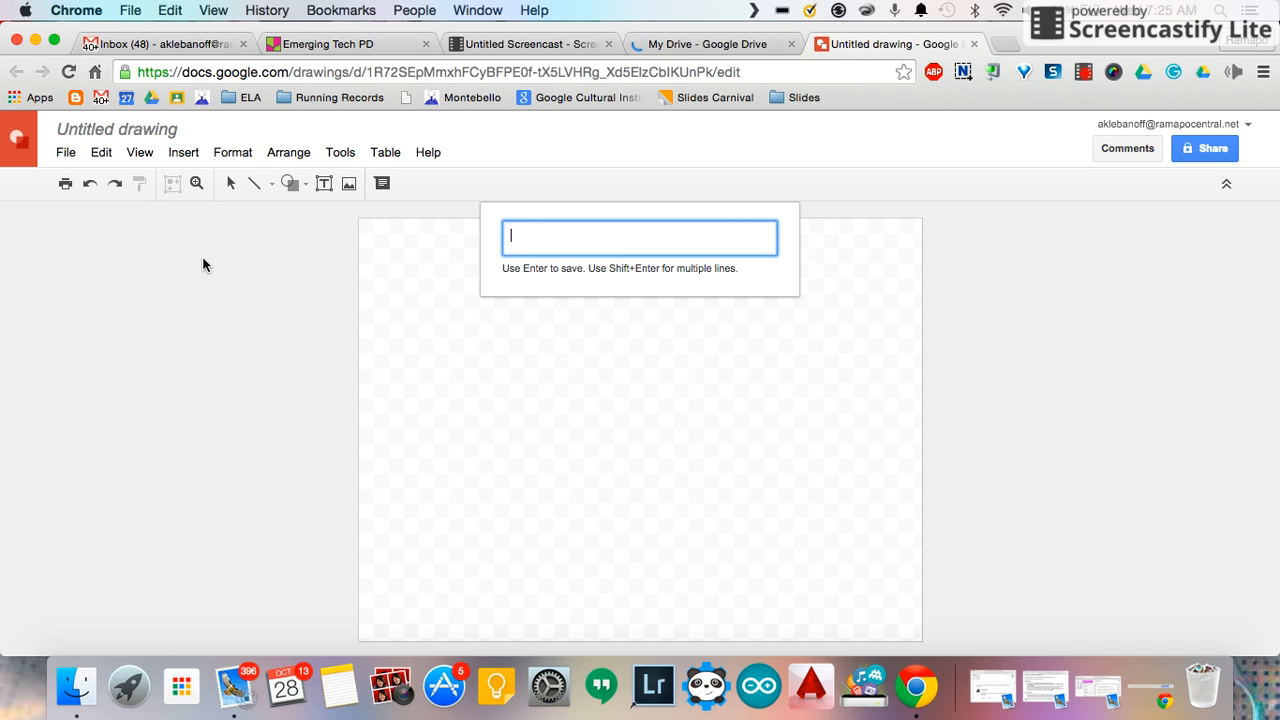
pyautogui.write('Dog')
pyautogui.press('Return')
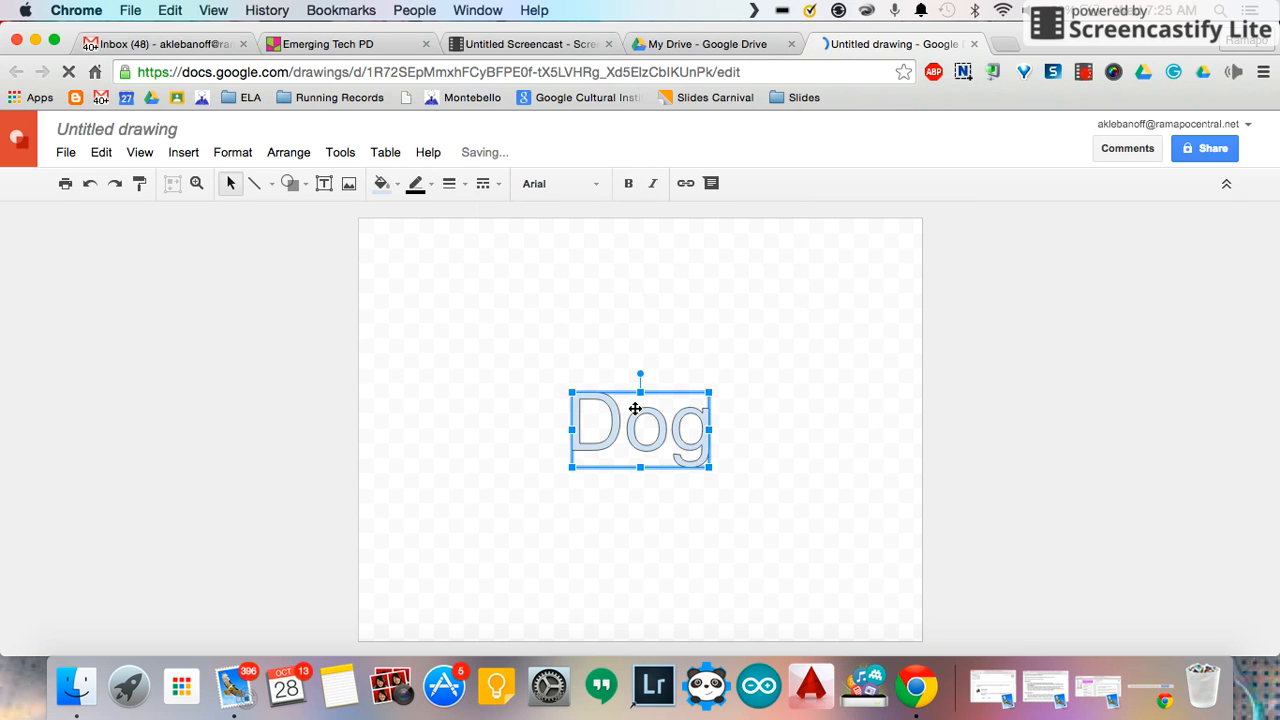
pyautogui.moveTo(635, 412); pyautogui.dragTo(446, 264)
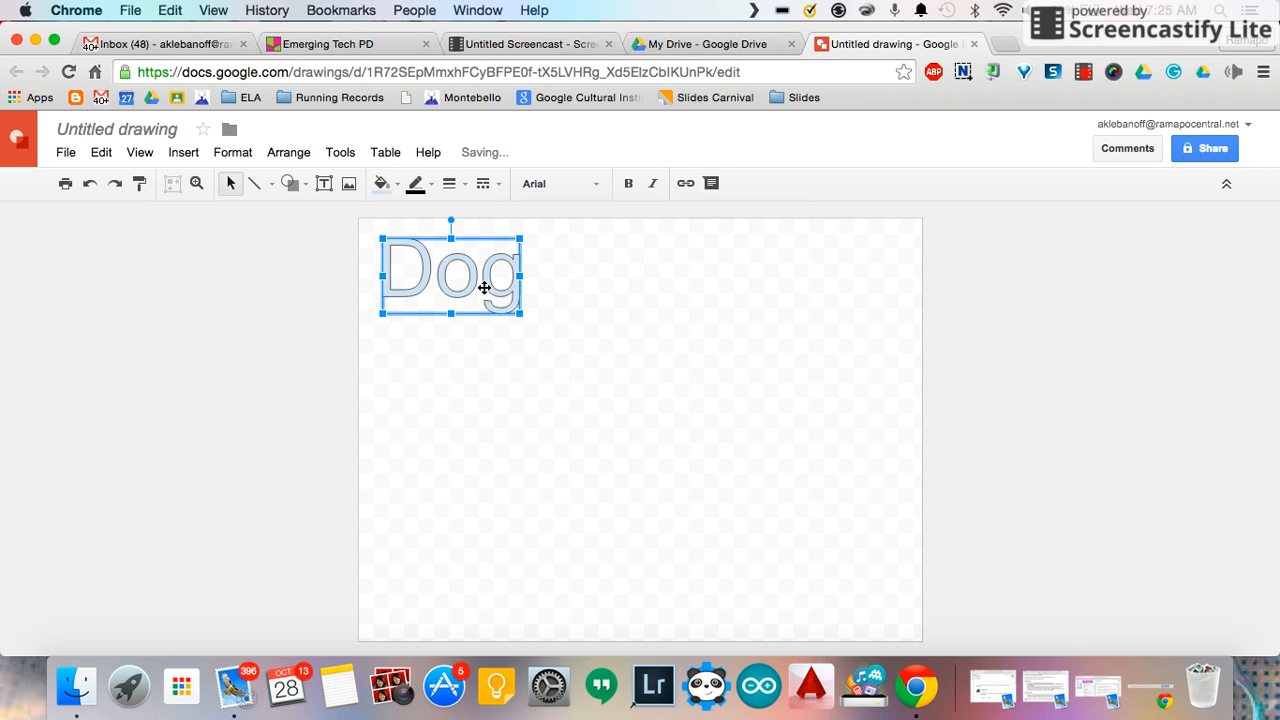
# Give the "Dog" word art a bright yellow fill and a blue outline.
pyautogui.click(384, 186)
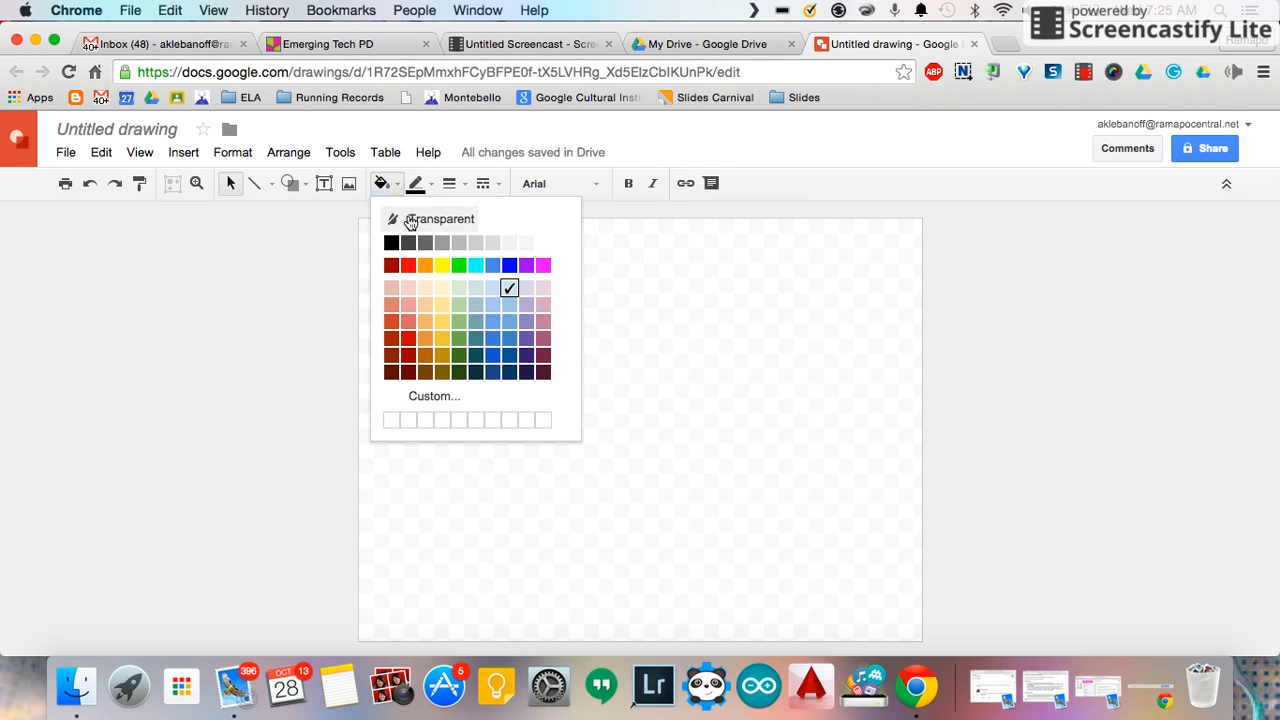
pyautogui.click(441, 265)
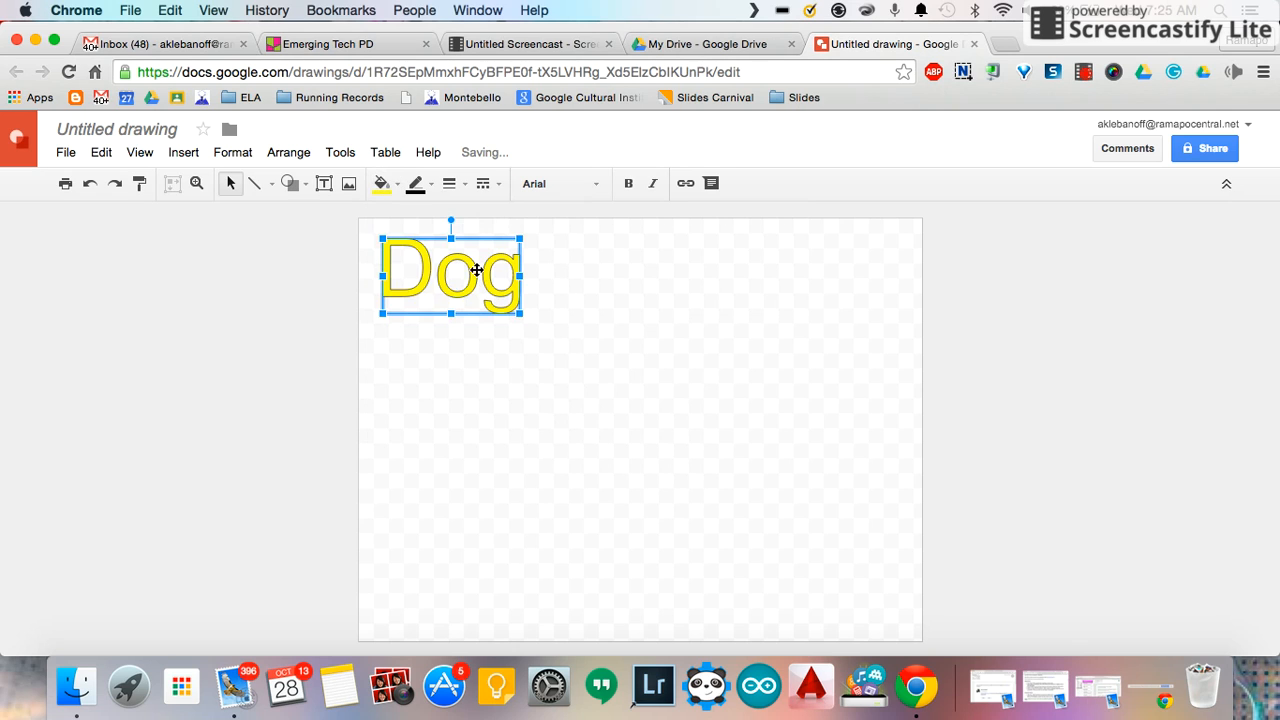
pyautogui.click(428, 188)
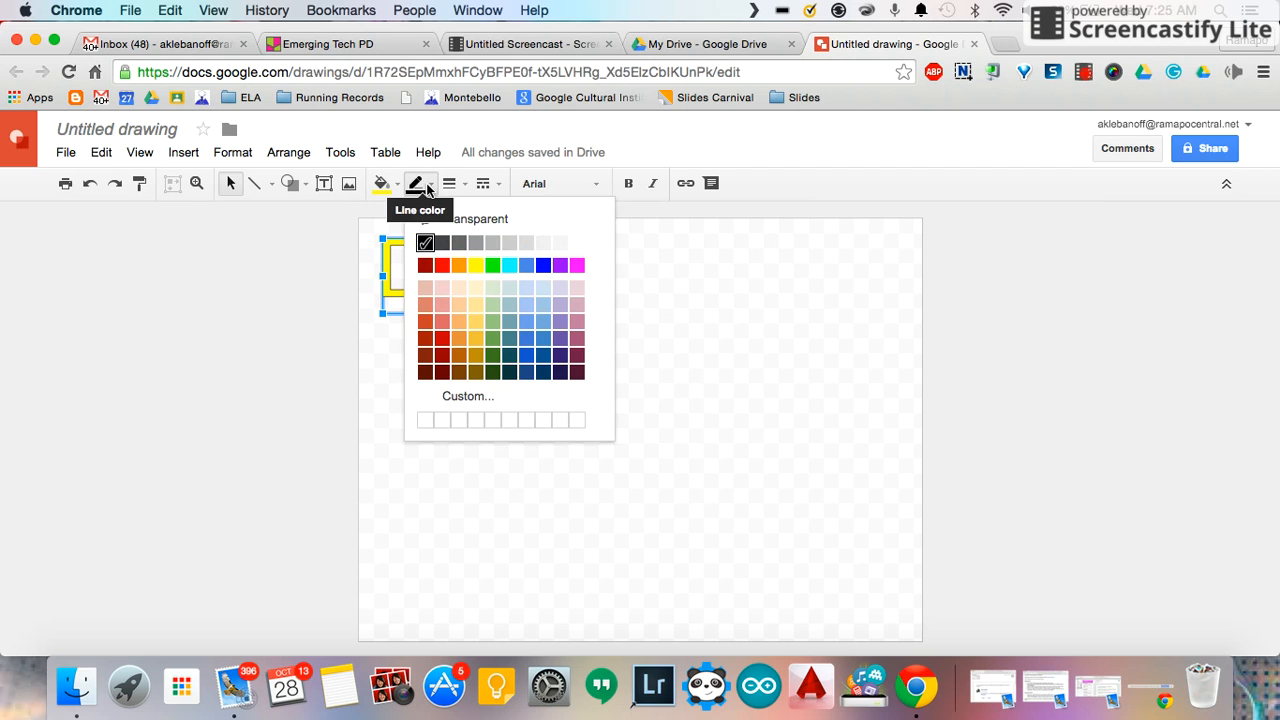
pyautogui.click(543, 264)
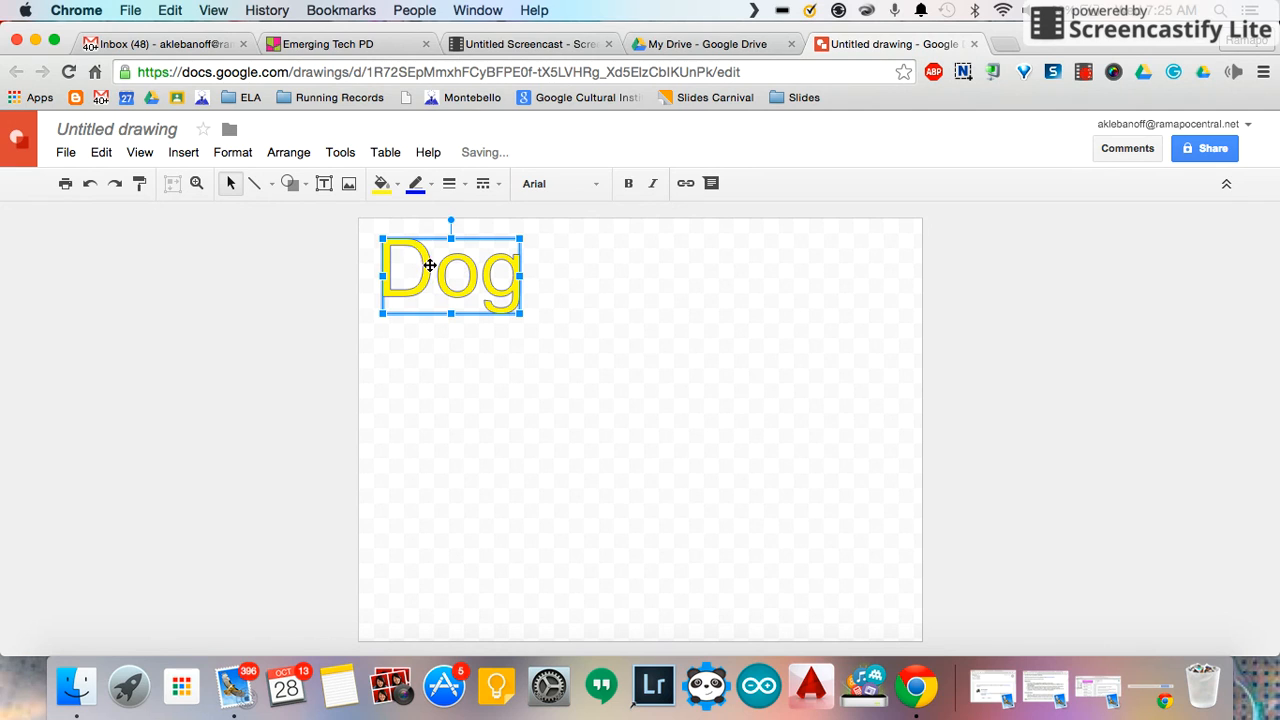
# Set the outline weight of the "Dog" word art to 4px.
pyautogui.click(458, 186)
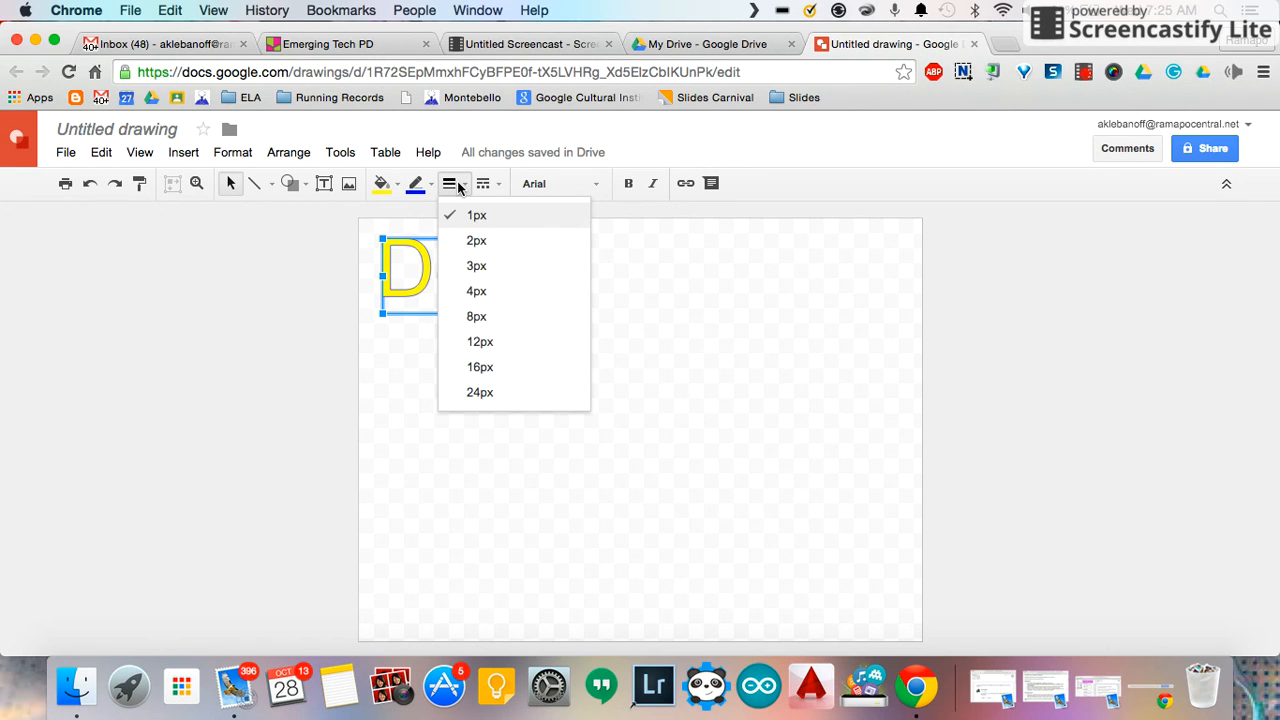
pyautogui.click(478, 265)
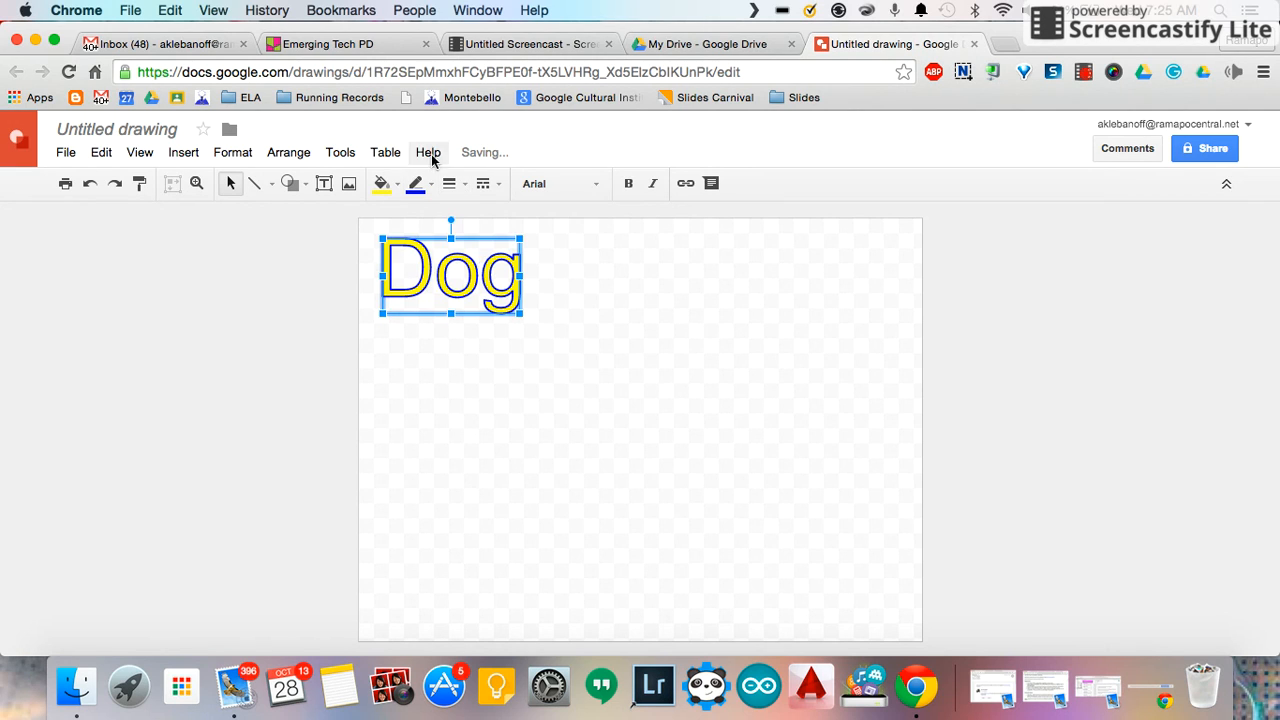
pyautogui.rightClick(430, 193)
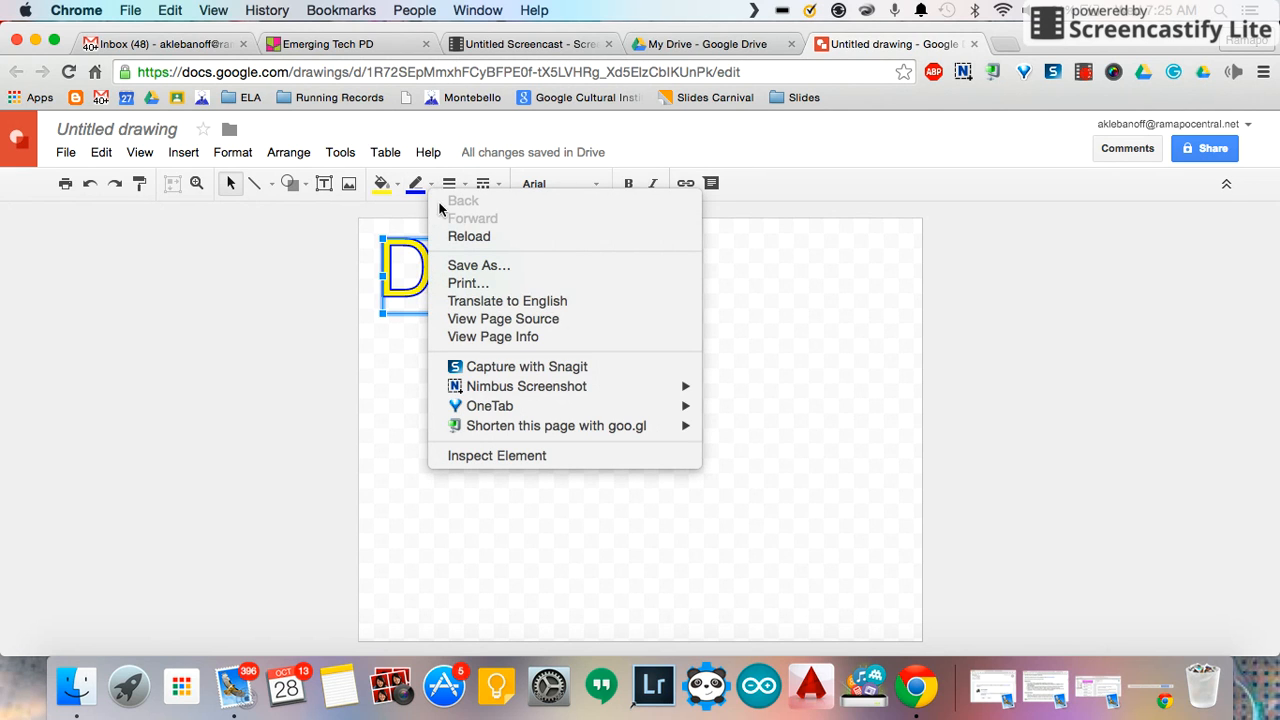
pyautogui.click(420, 188)
pyautogui.rightClick(428, 187)
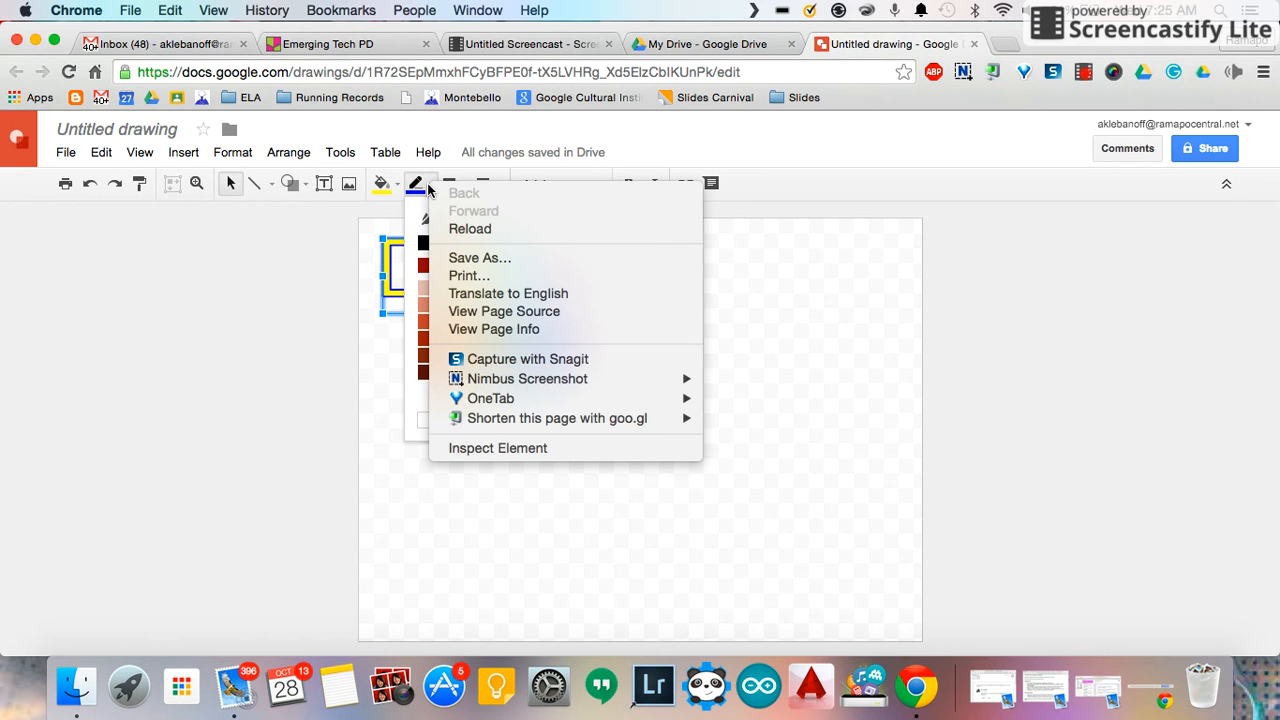
pyautogui.click(449, 184)
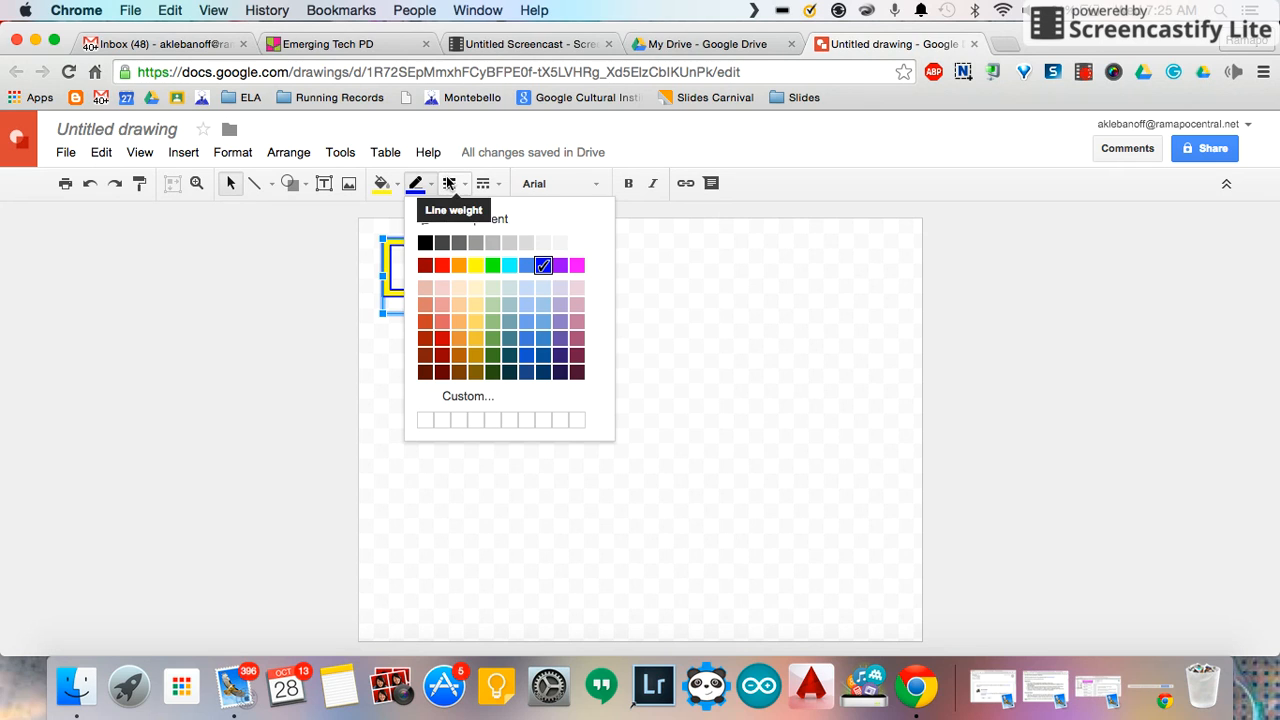
pyautogui.click(449, 184)
pyautogui.click(476, 290)
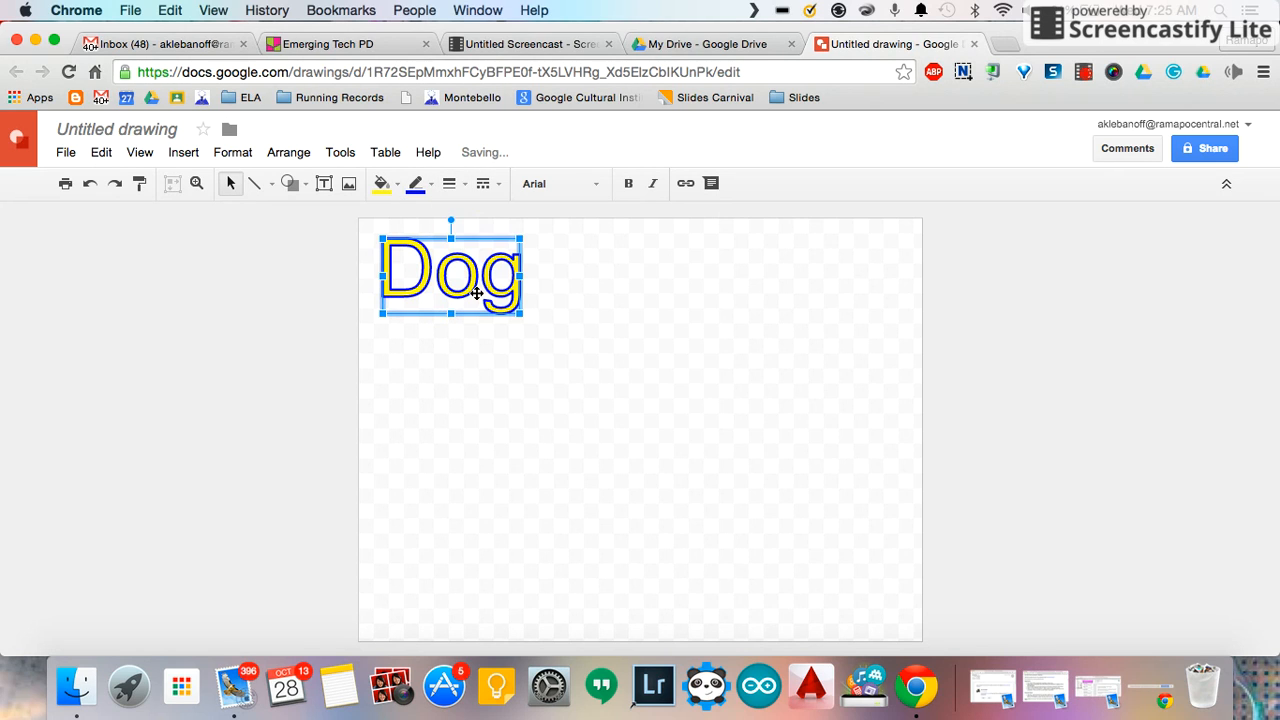
# Make the outline of the "Dog" word art dotted and change its font to Henny Penny.
pyautogui.click(486, 186)
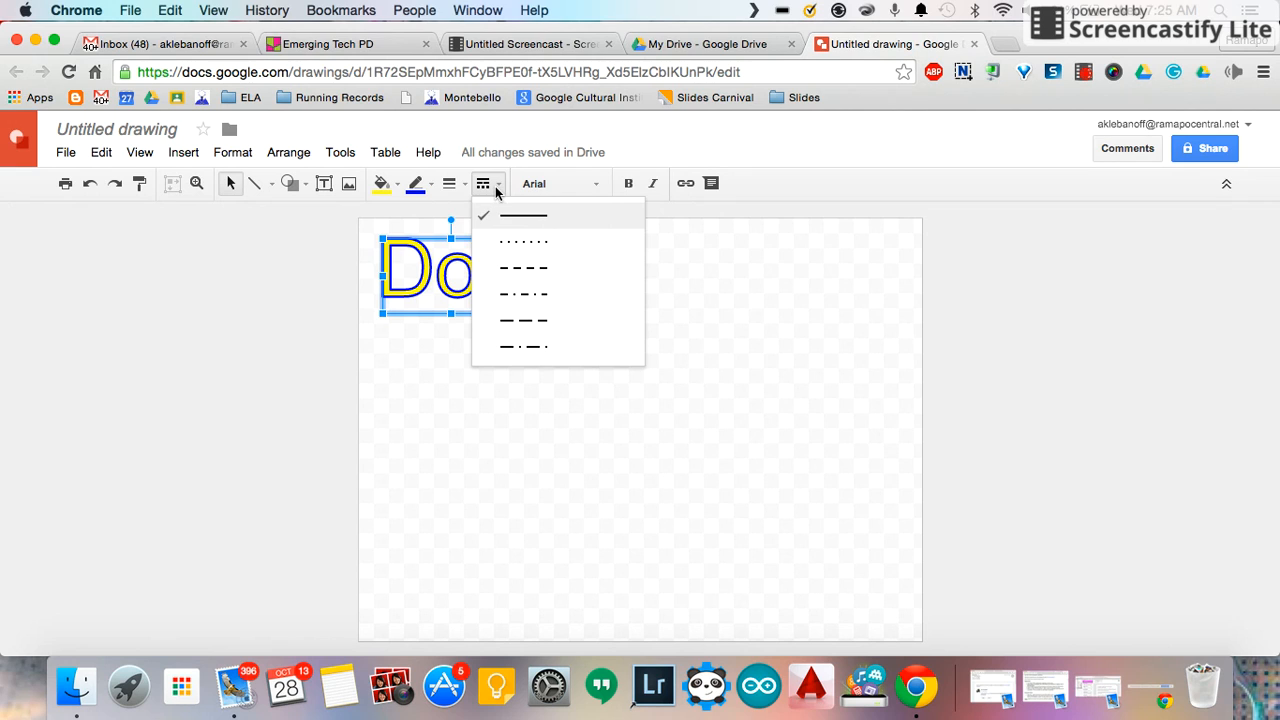
pyautogui.click(521, 243)
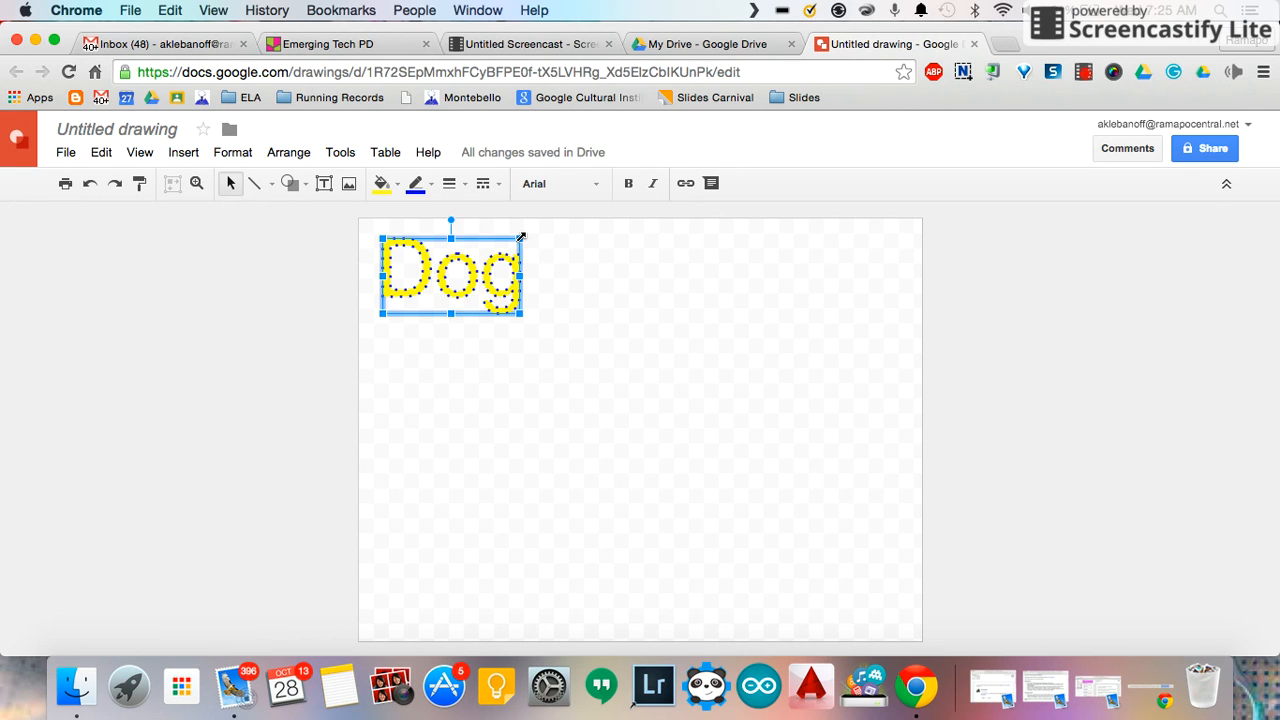
pyautogui.click(593, 189)
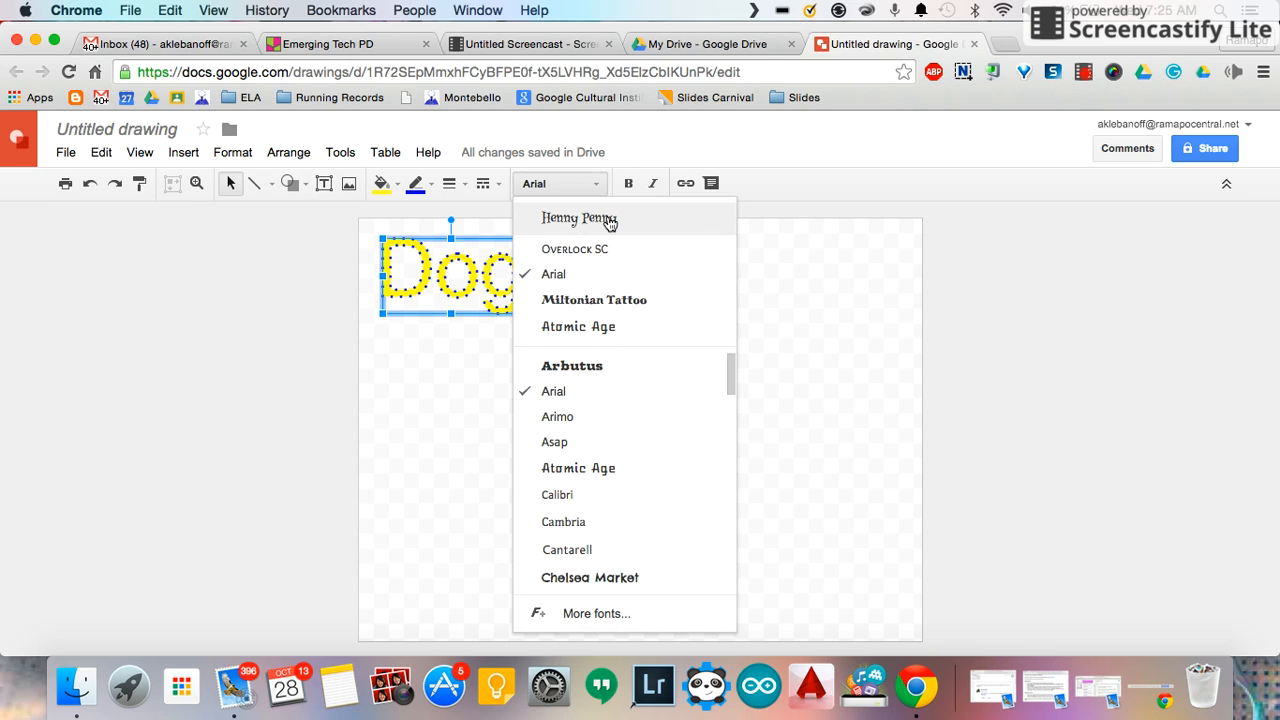
pyautogui.click(609, 220)
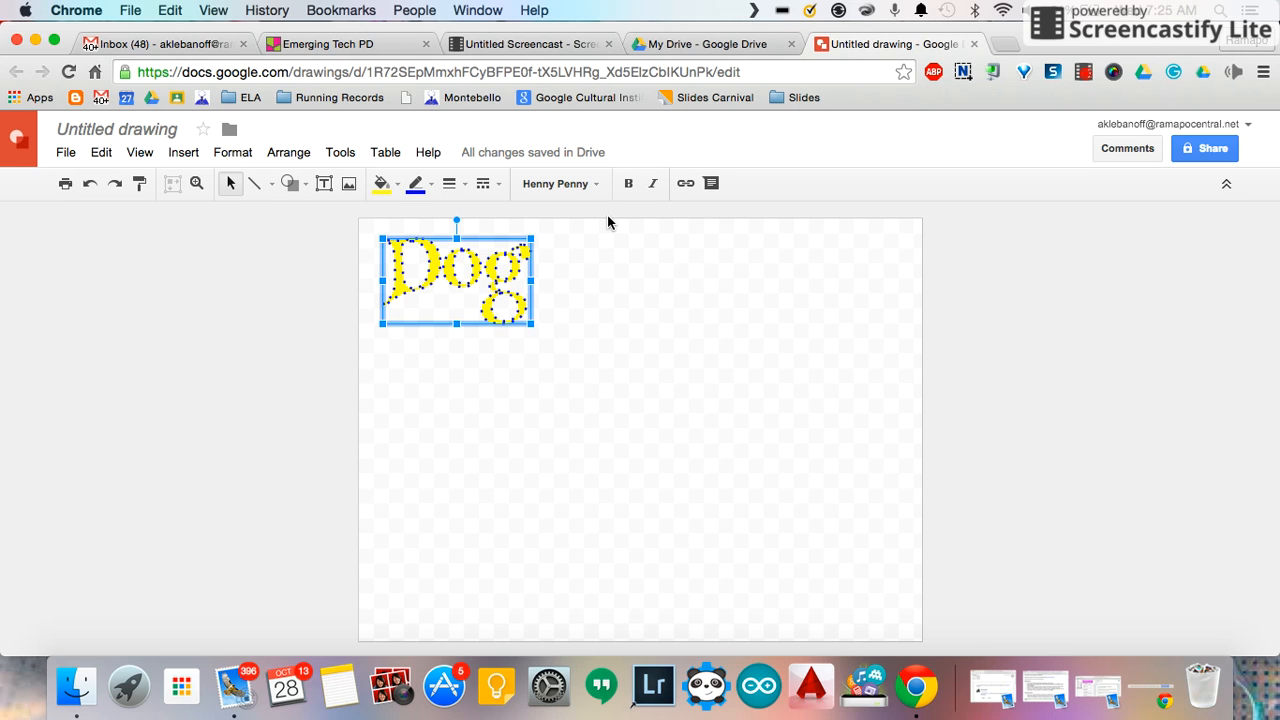
pyautogui.click(591, 287)
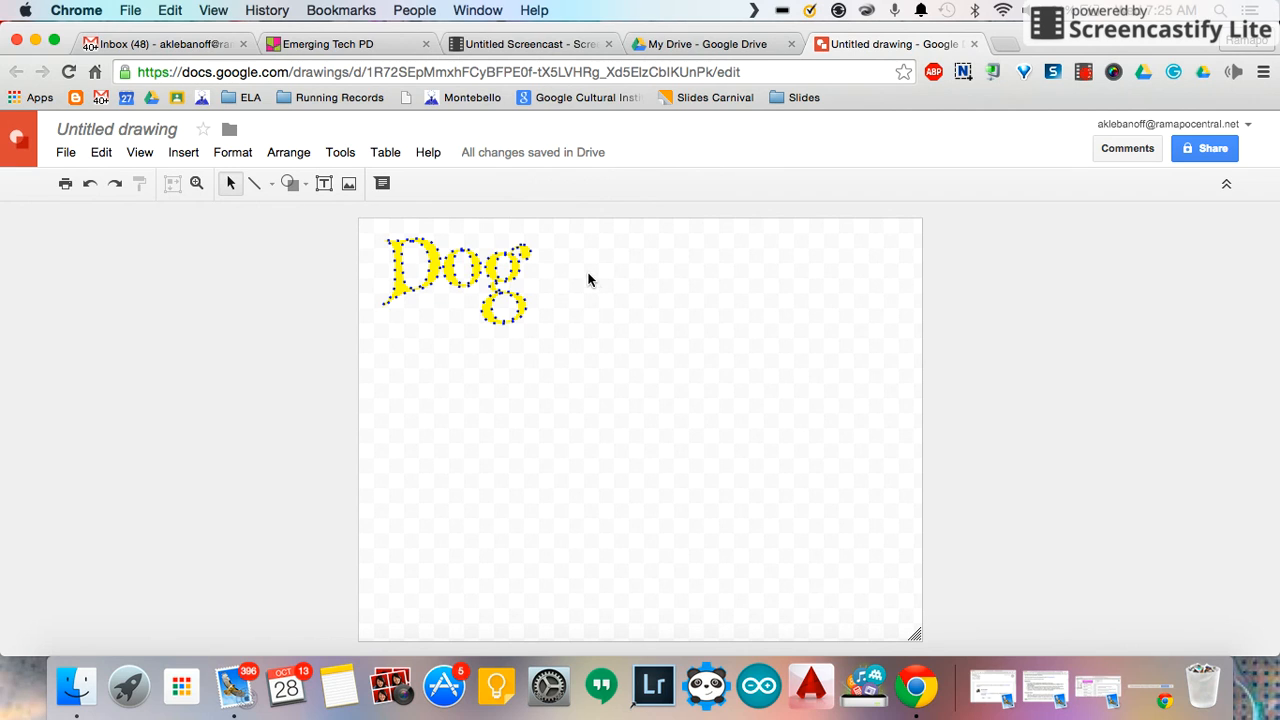
# Insert two-line word art reading "The Dog went" on the first line and "on a walk." on the second.
pyautogui.click(195, 152)
pyautogui.click(210, 259)
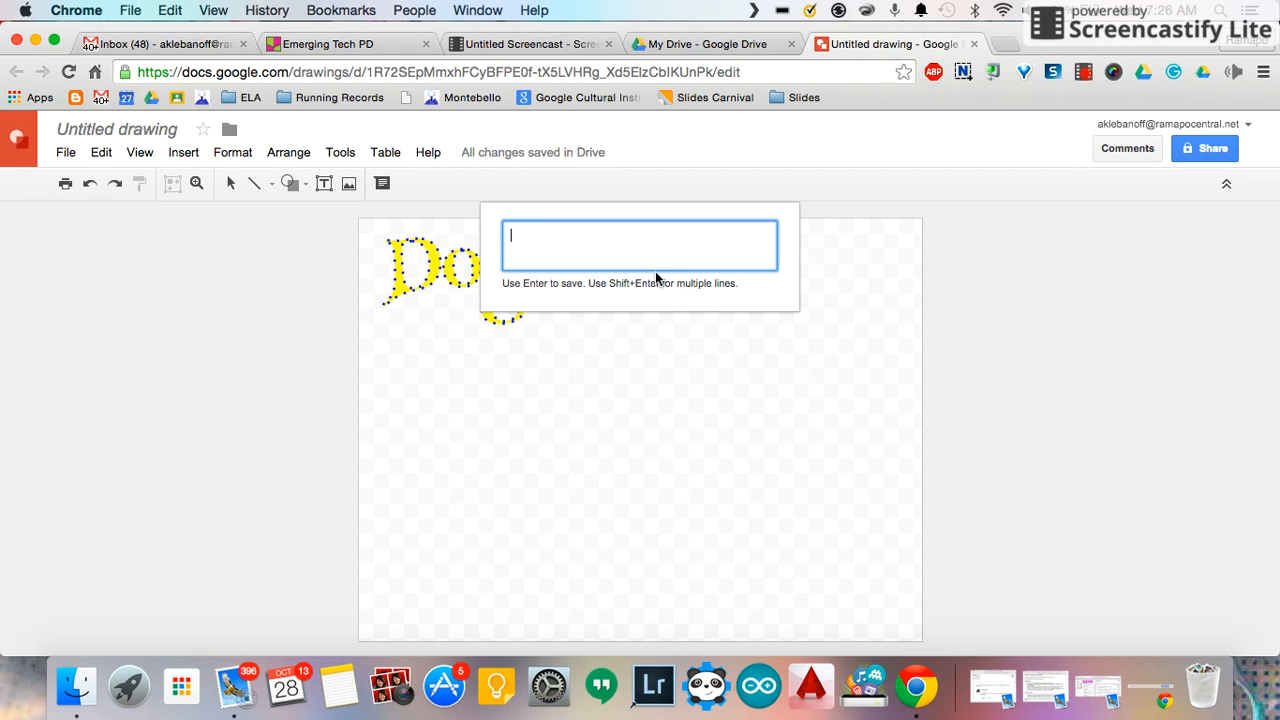
pyautogui.write('The Do ')
pyautogui.write('w')
pyautogui.press('BackSpace')
pyautogui.press('BackSpace')
pyautogui.write('g went')
pyautogui.hotkey('shift', 'Return')
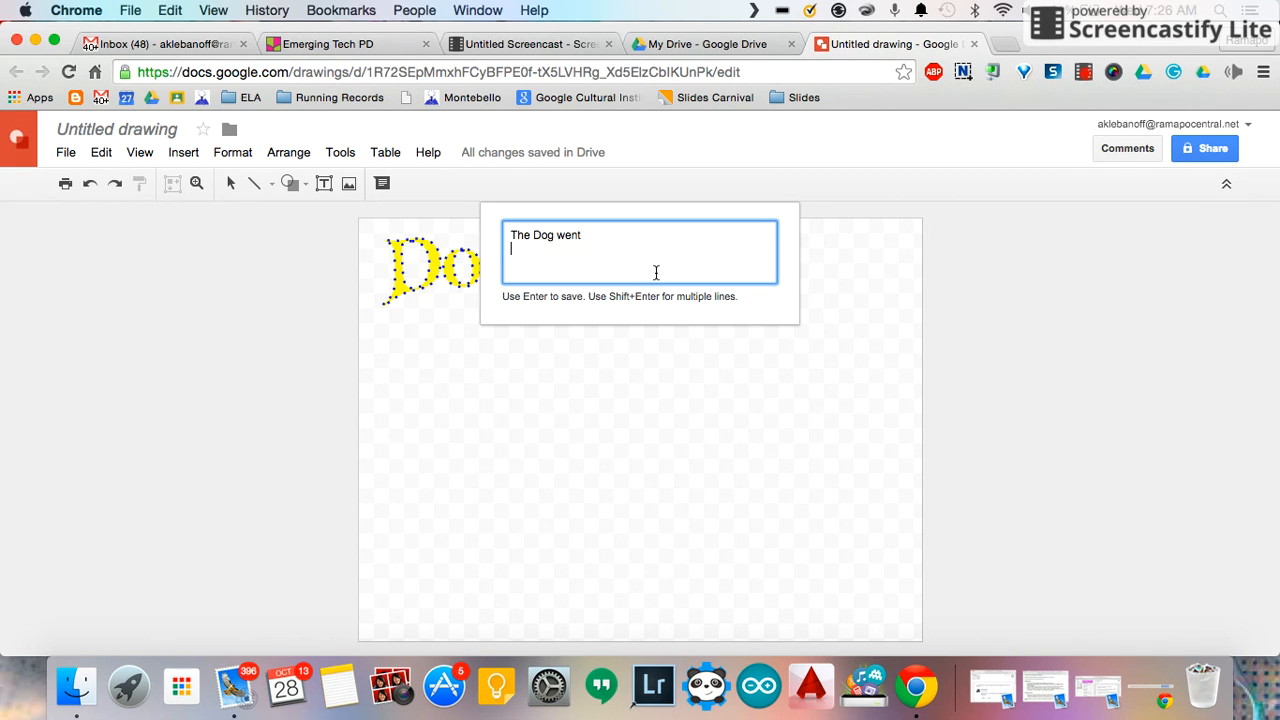
pyautogui.write('on a walk.')
pyautogui.press('Return')
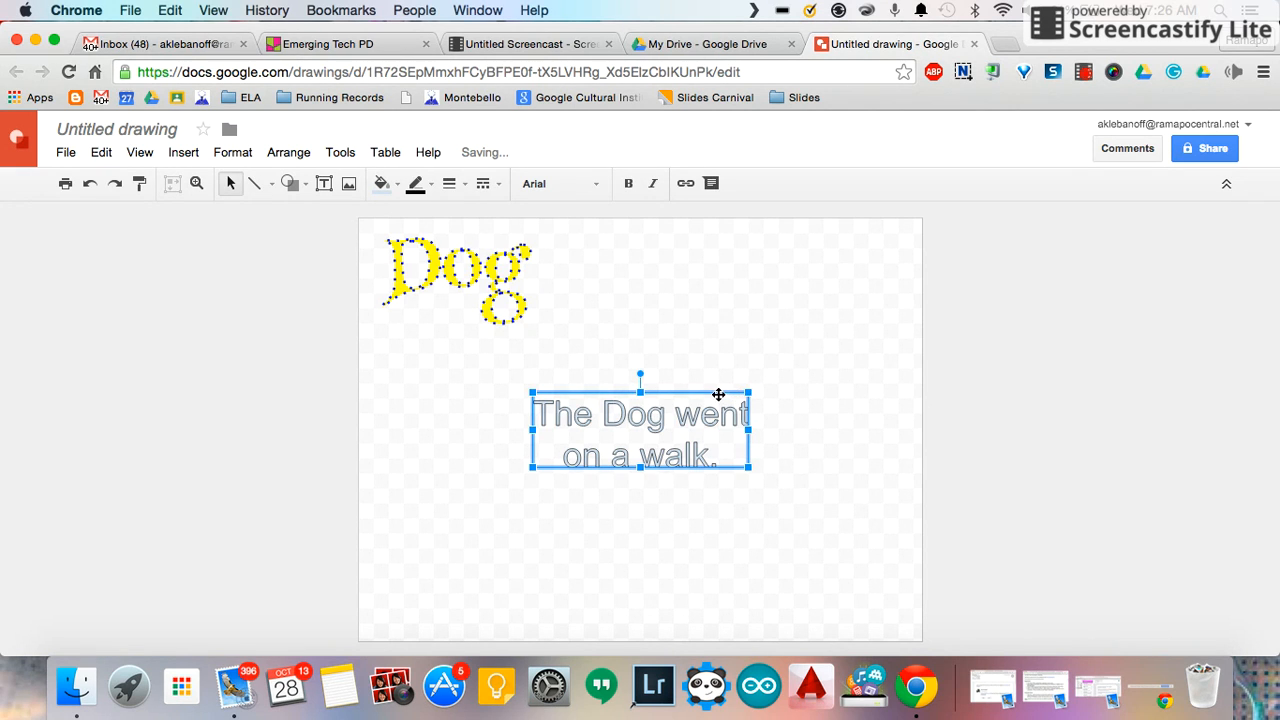
# Move the sentence word art to the canvas's upper right and enlarge it from its lower-left corner.
pyautogui.moveTo(720, 394); pyautogui.dragTo(826, 240)
pyautogui.click(762, 365)
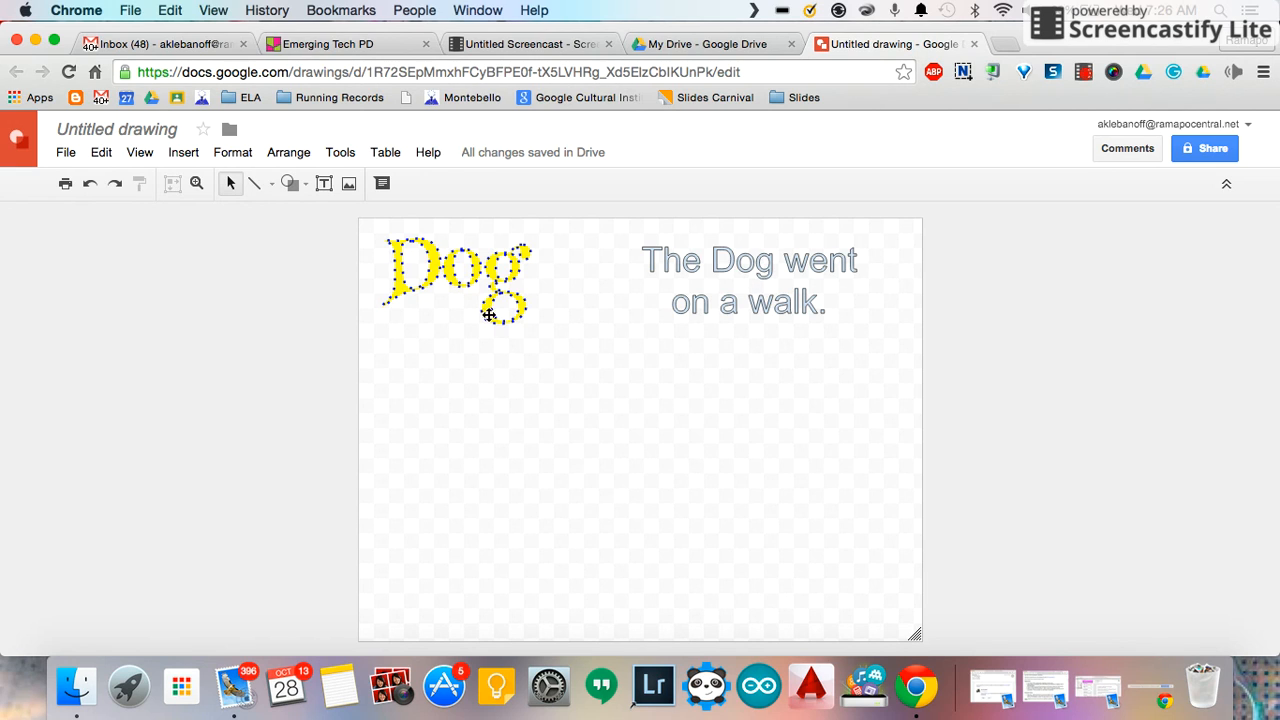
pyautogui.click(761, 268)
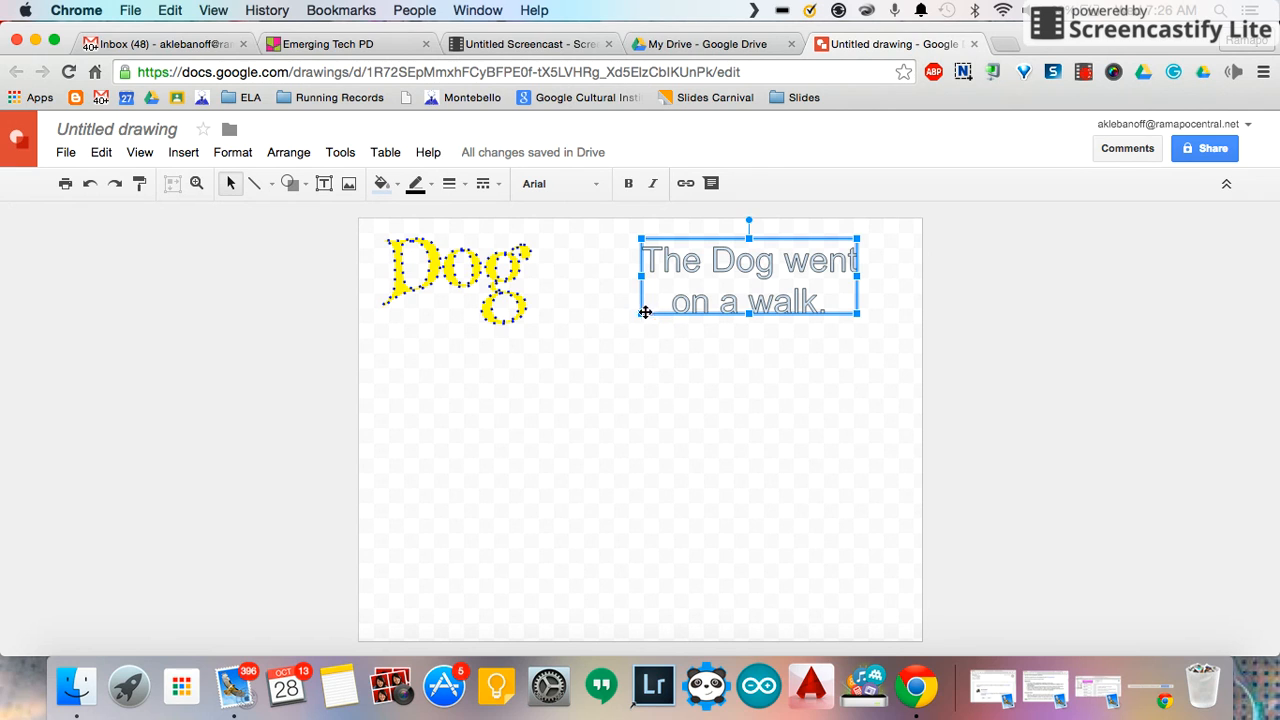
pyautogui.moveTo(641, 316); pyautogui.dragTo(600, 366)
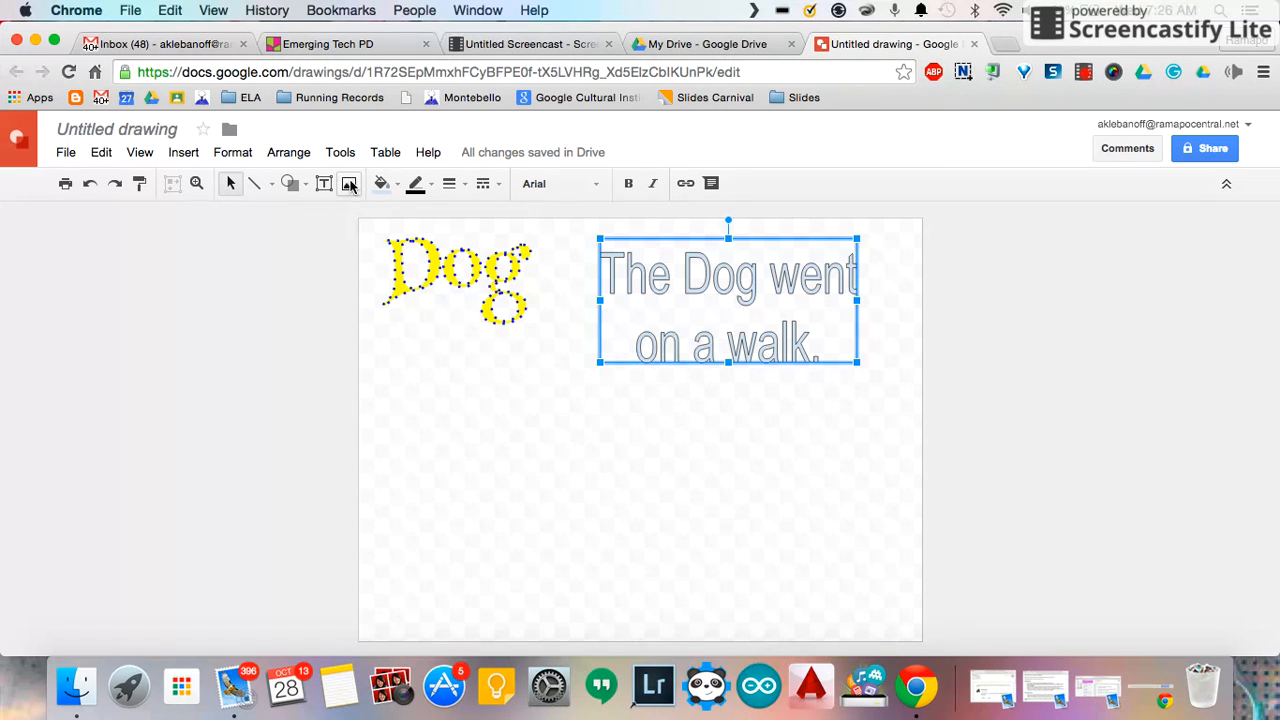
# Open the Research tool and run an image search for "dog".
pyautogui.click(340, 155)
pyautogui.click(348, 210)
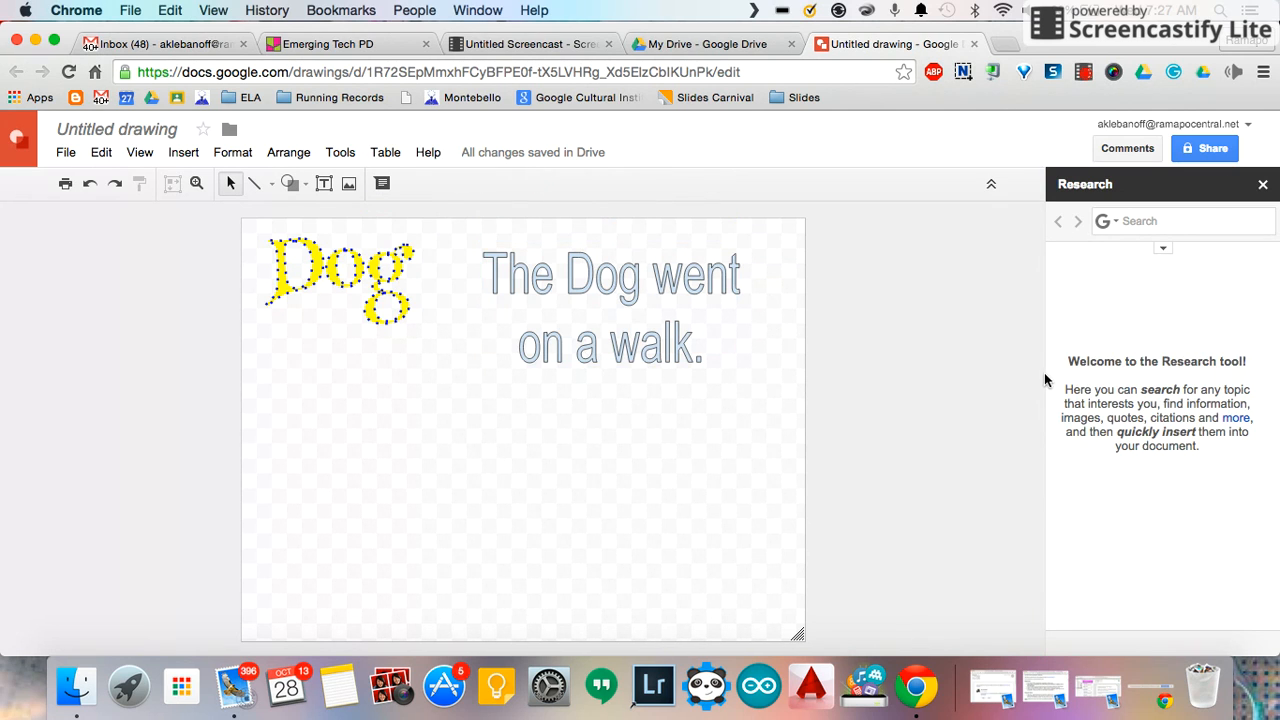
pyautogui.click(1110, 222)
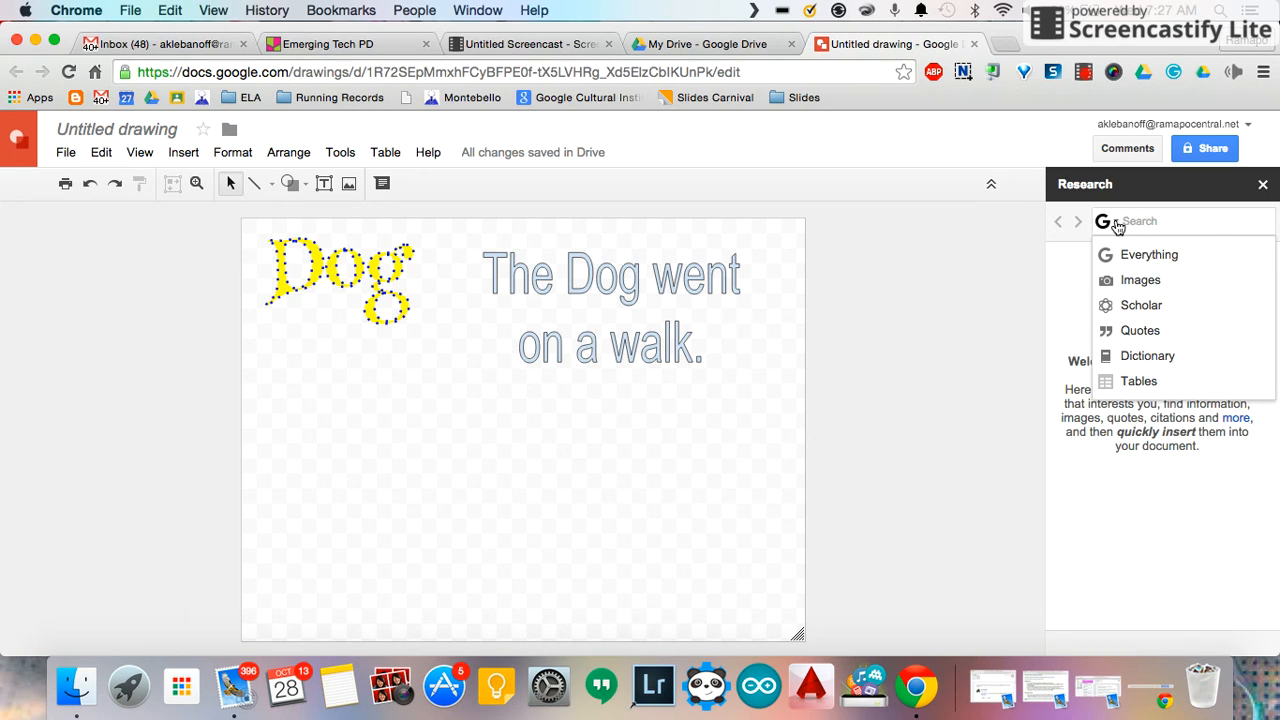
pyautogui.click(1130, 284)
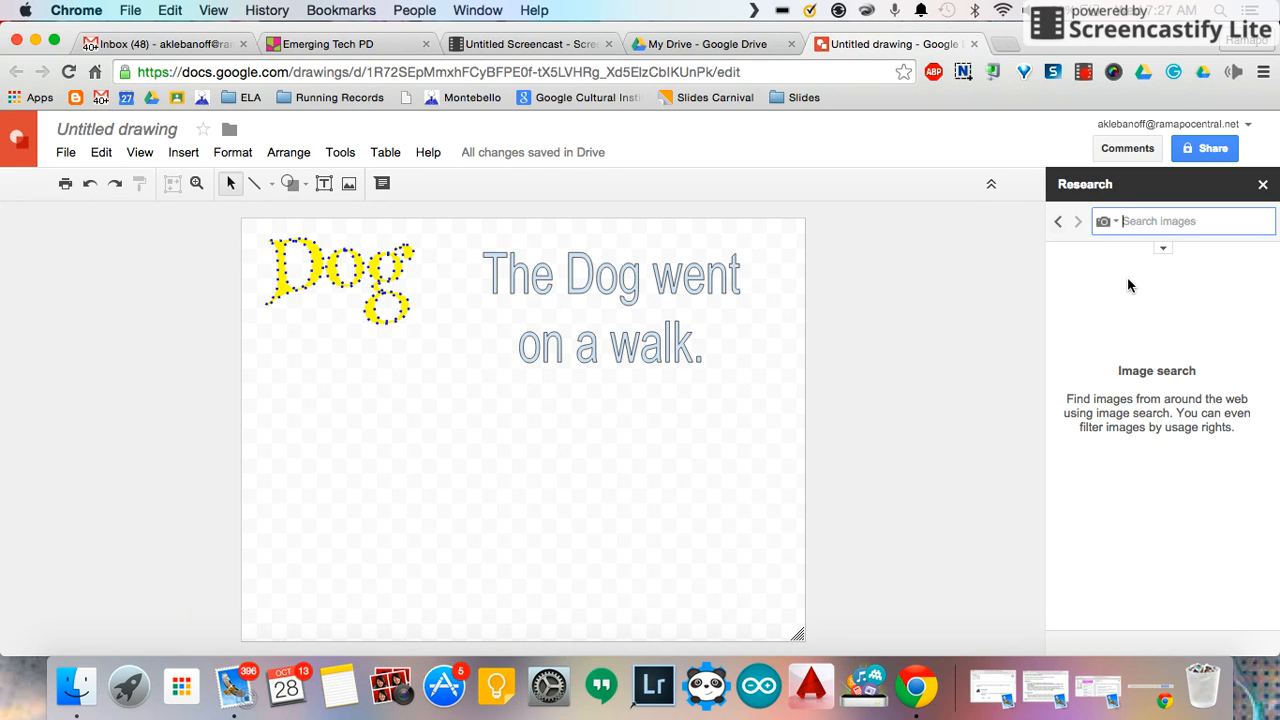
pyautogui.write('dog')
pyautogui.press('Return')
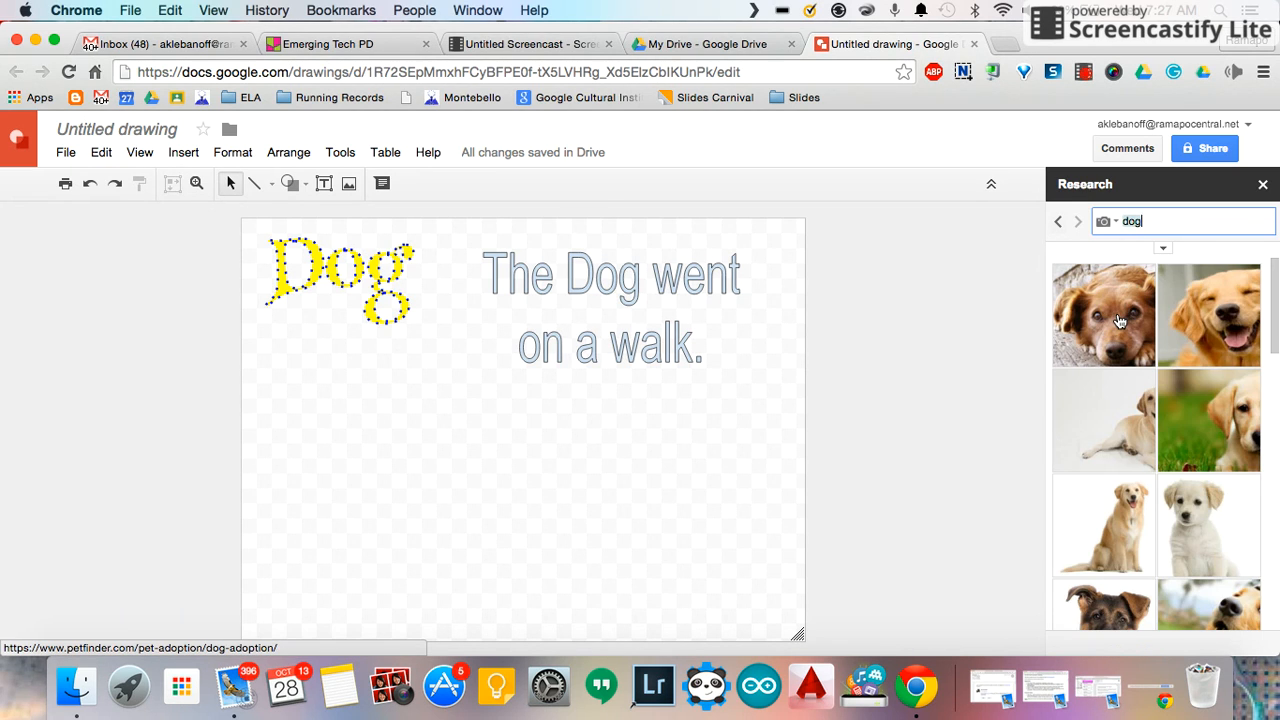
# Insert the first image result, the brown dog lying down, and position it below the sentence word art.
pyautogui.moveTo(1120, 321)
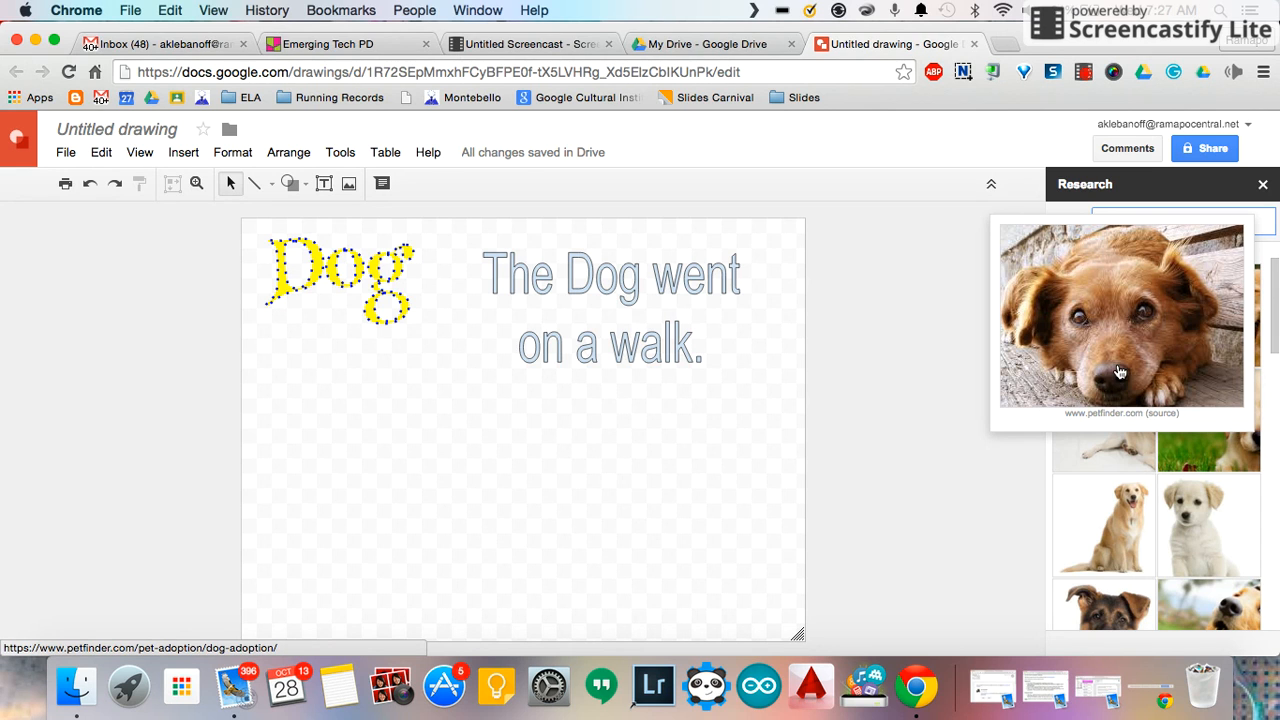
pyautogui.moveTo(1120, 372); pyautogui.dragTo(503, 530)
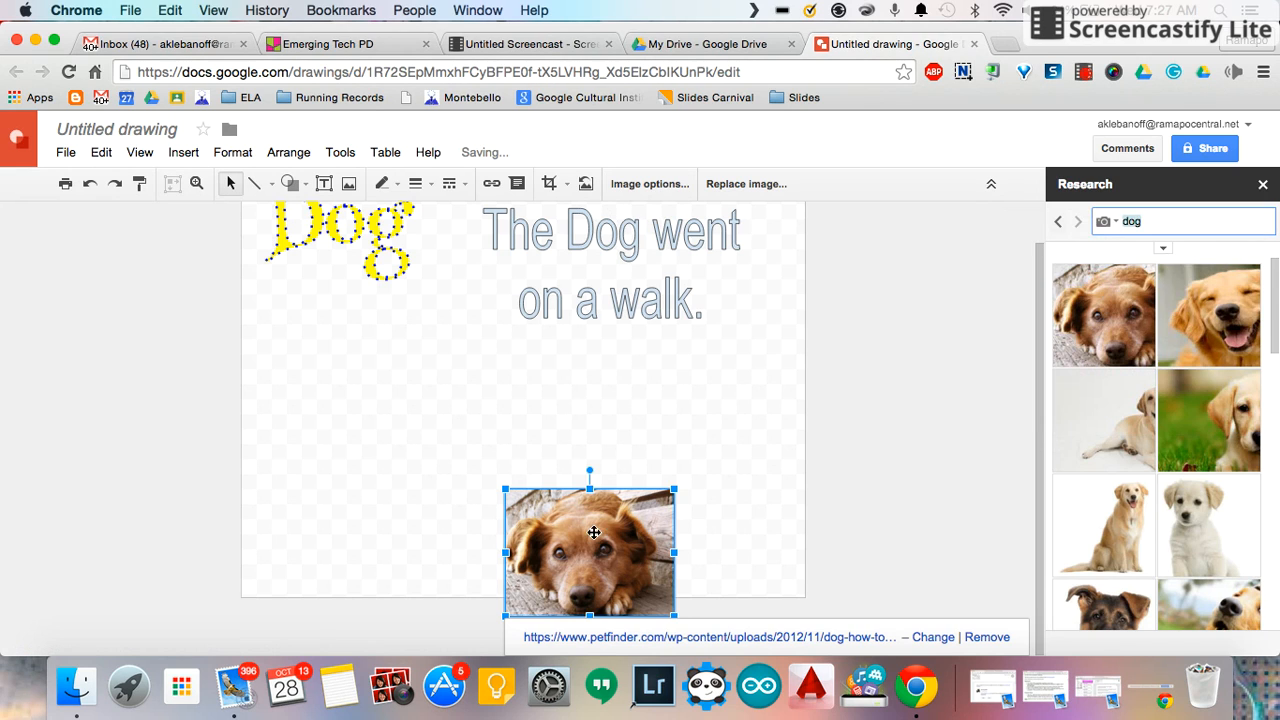
pyautogui.moveTo(599, 551); pyautogui.dragTo(532, 421)
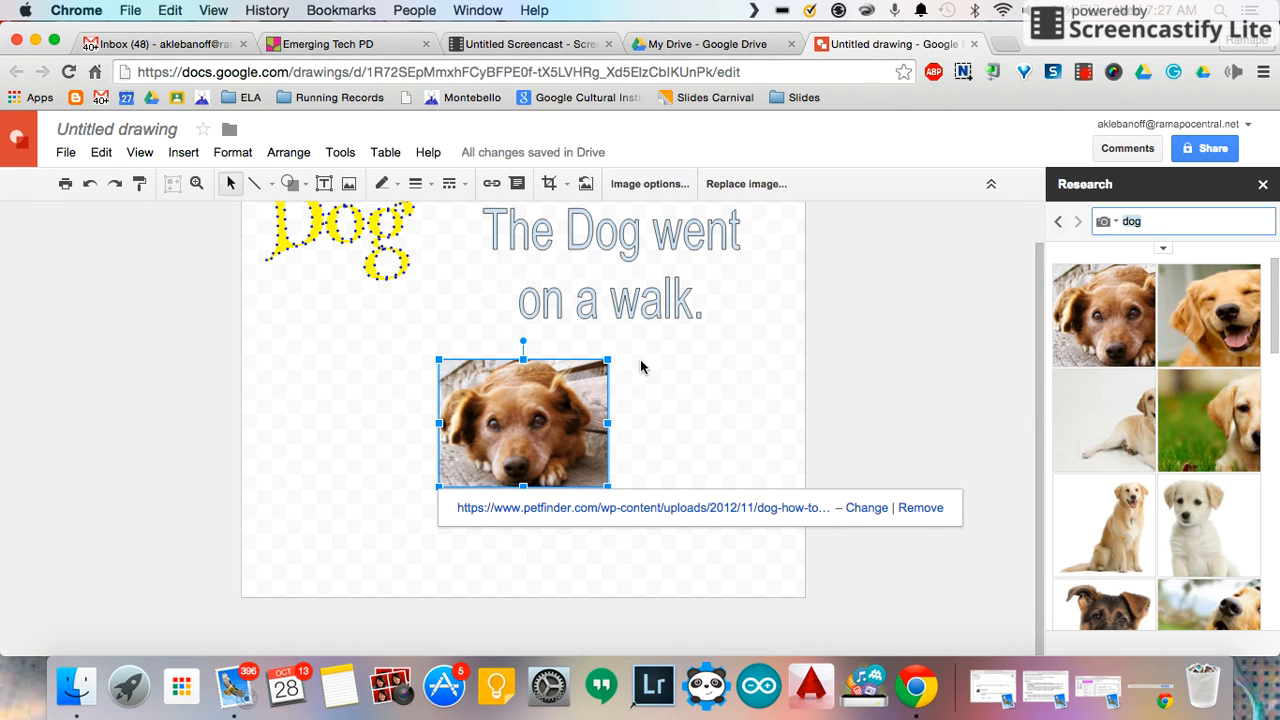
# Mask the brown dog picture with a heart shape and place it below the "Dog" word art.
pyautogui.click(566, 194)
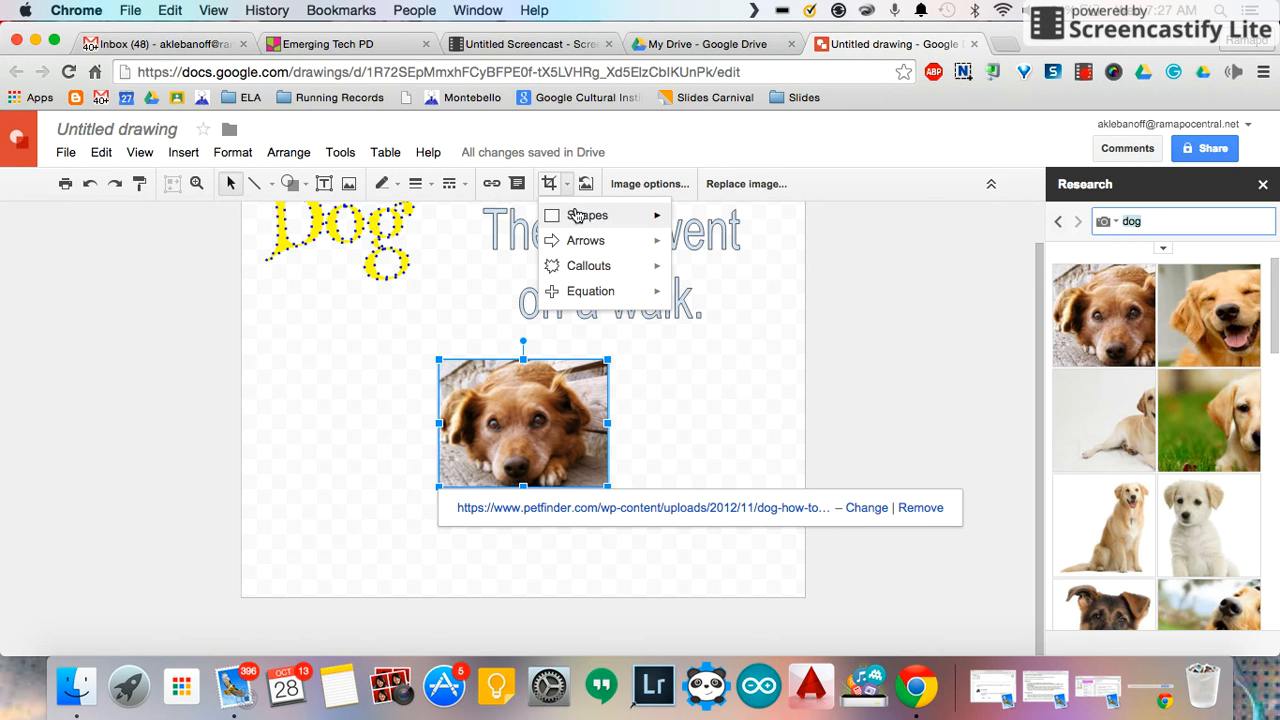
pyautogui.moveTo(578, 217)
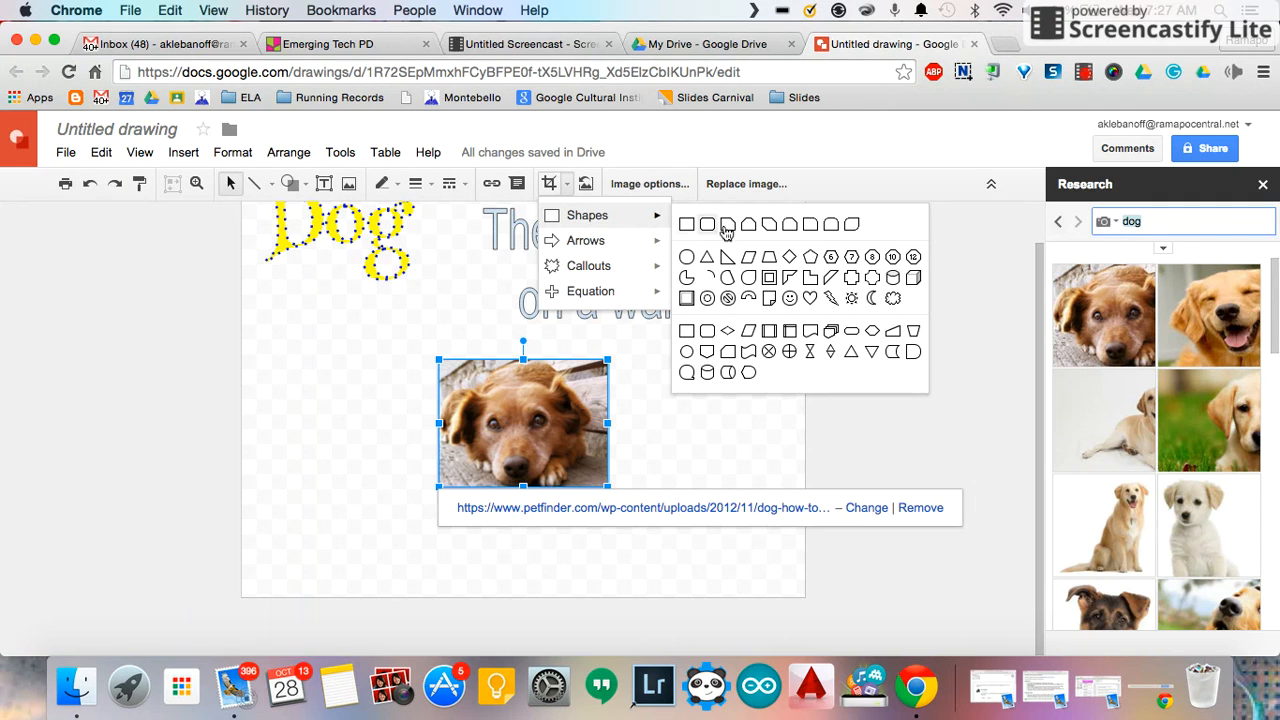
pyautogui.click(810, 300)
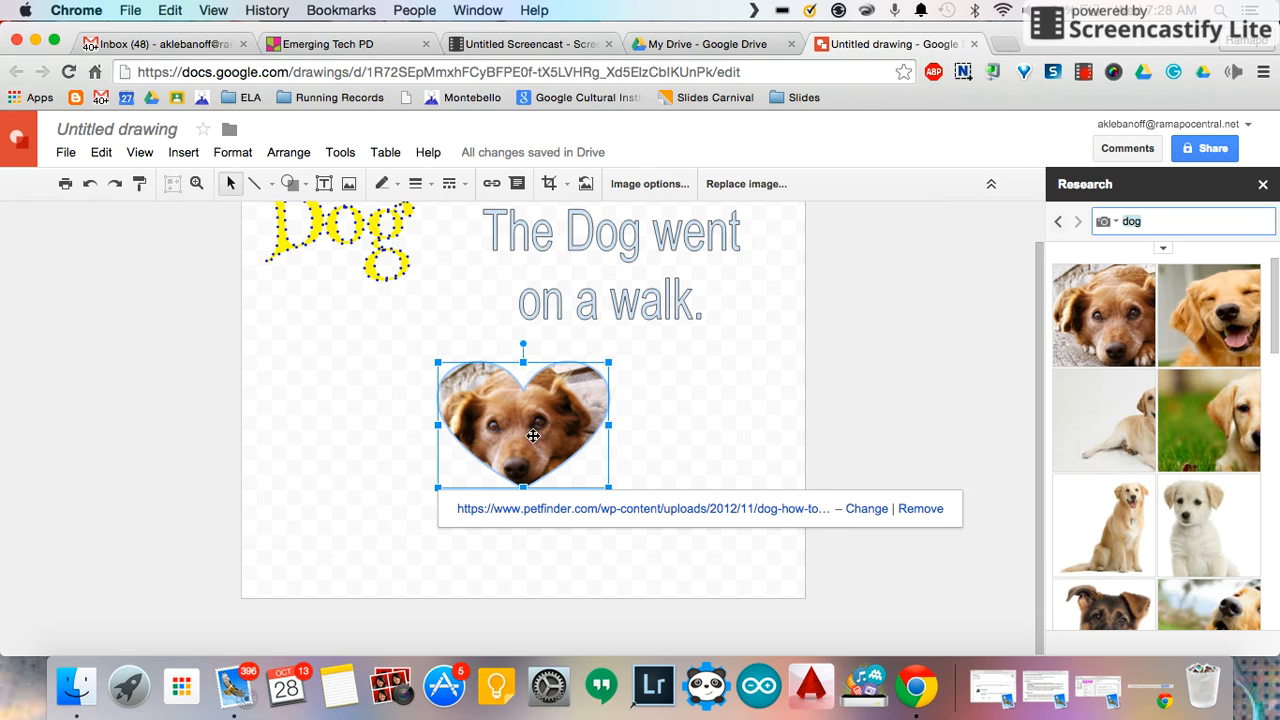
pyautogui.moveTo(528, 444); pyautogui.dragTo(376, 402)
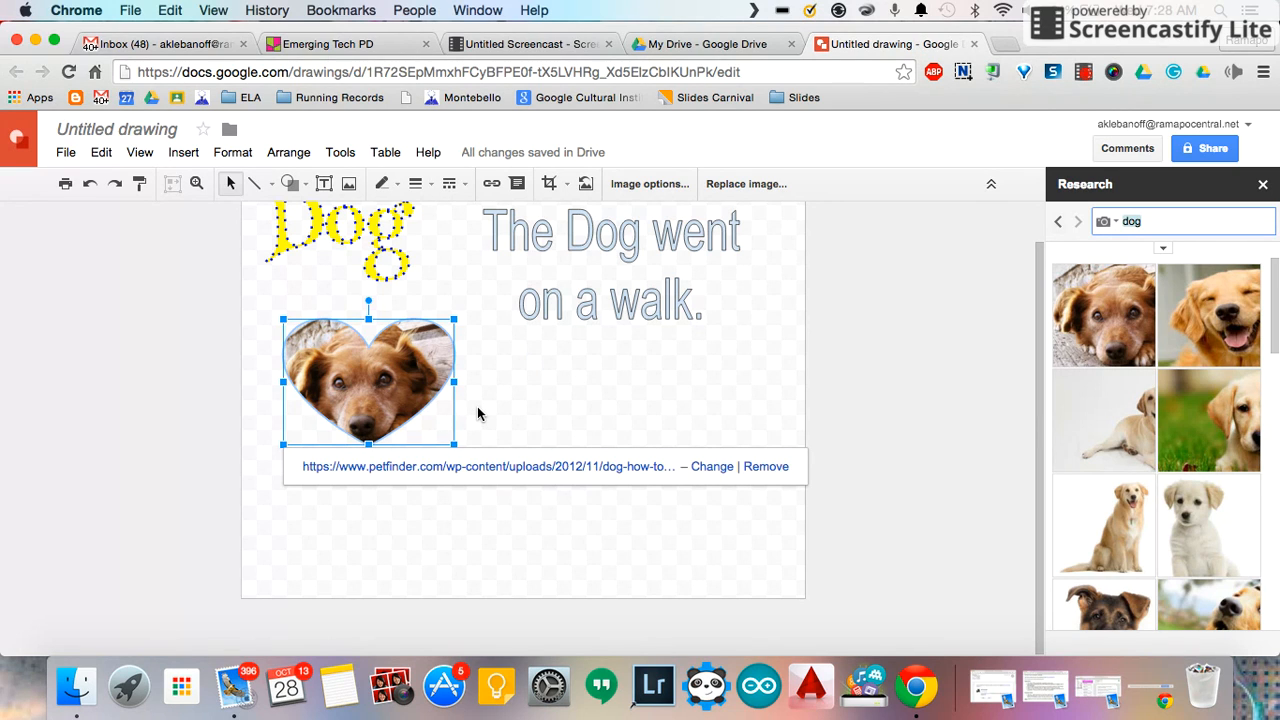
# Shift the brown dog photo slightly upward inside its heart mask and finish cropping.
pyautogui.doubleClick(368, 381)
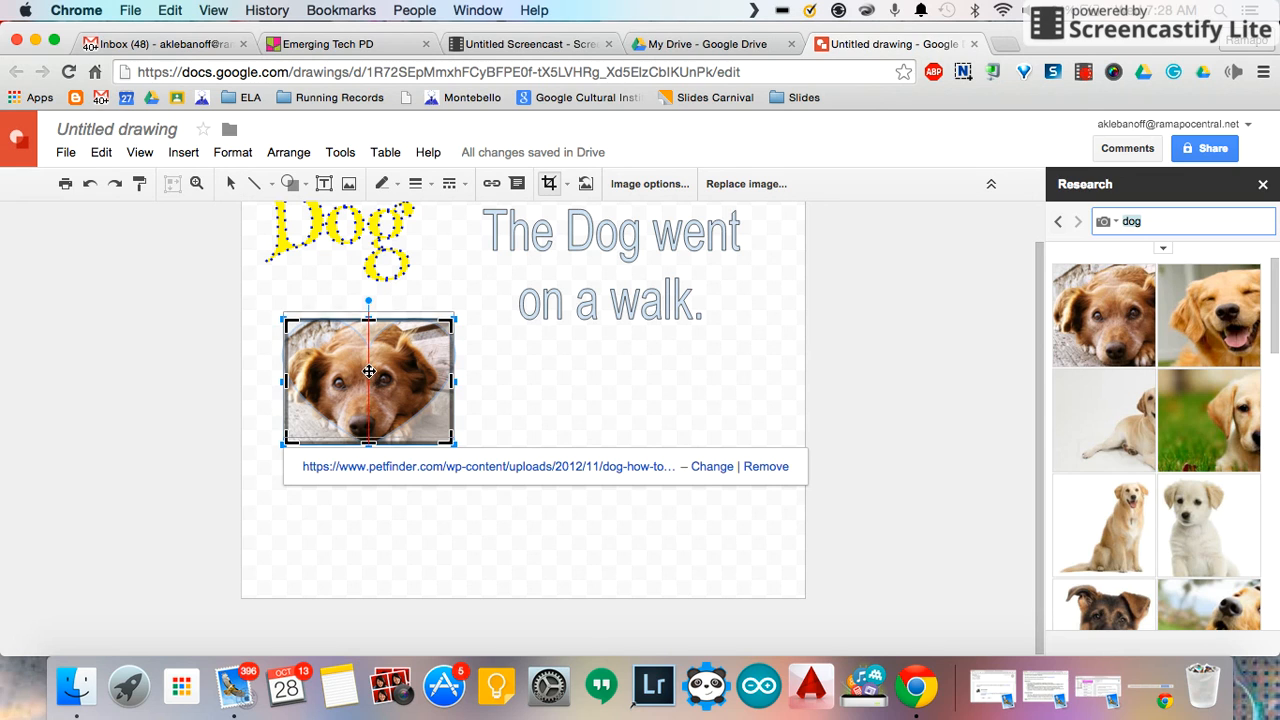
pyautogui.moveTo(369, 371); pyautogui.dragTo(400, 386)
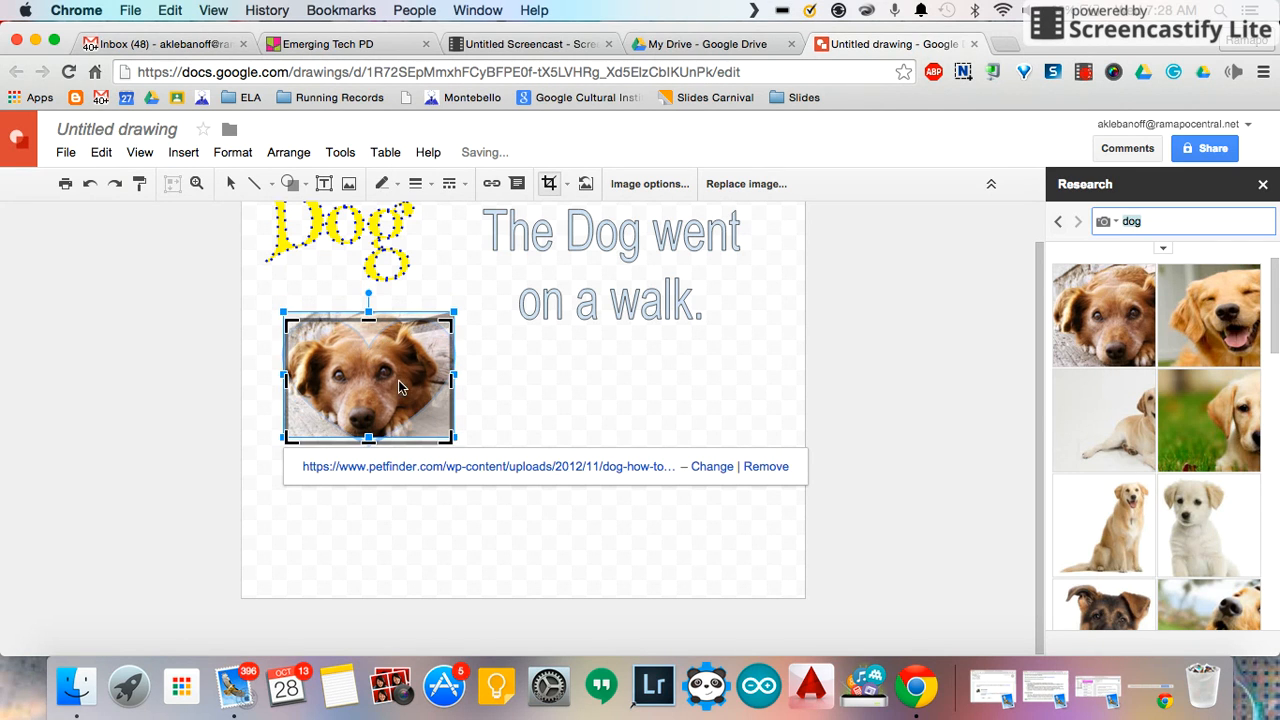
pyautogui.click(504, 377)
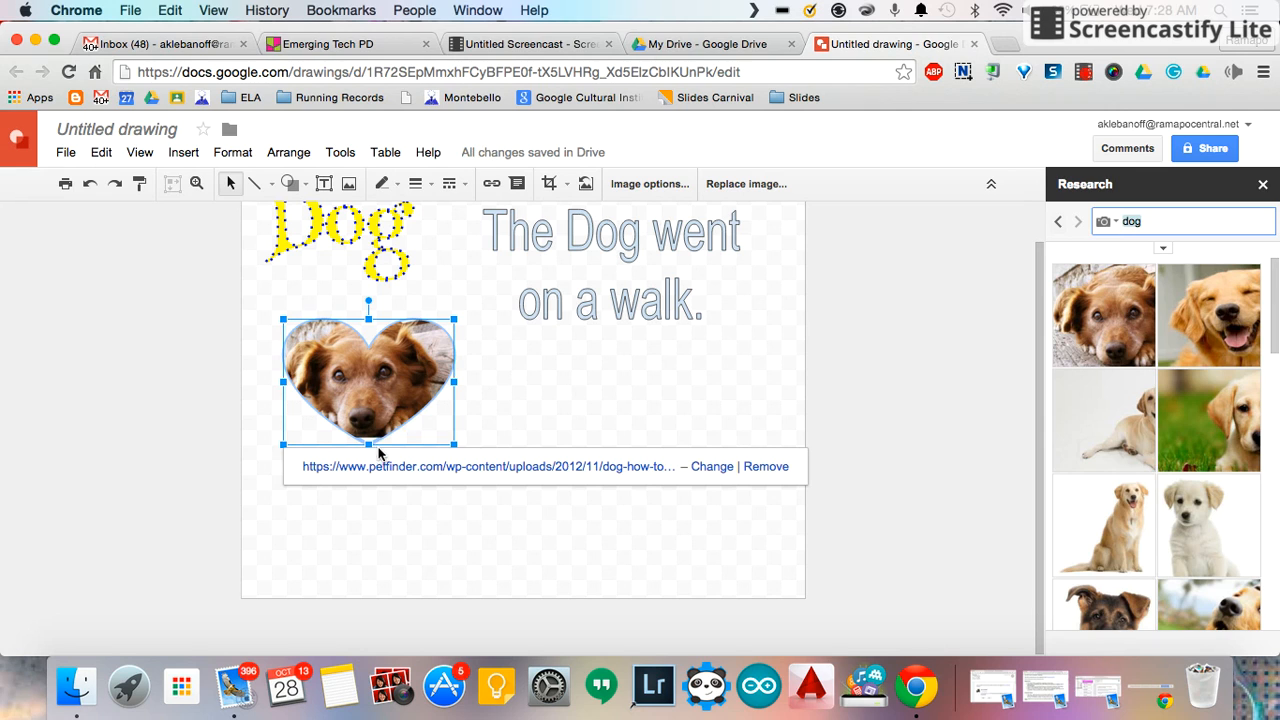
pyautogui.click(523, 394)
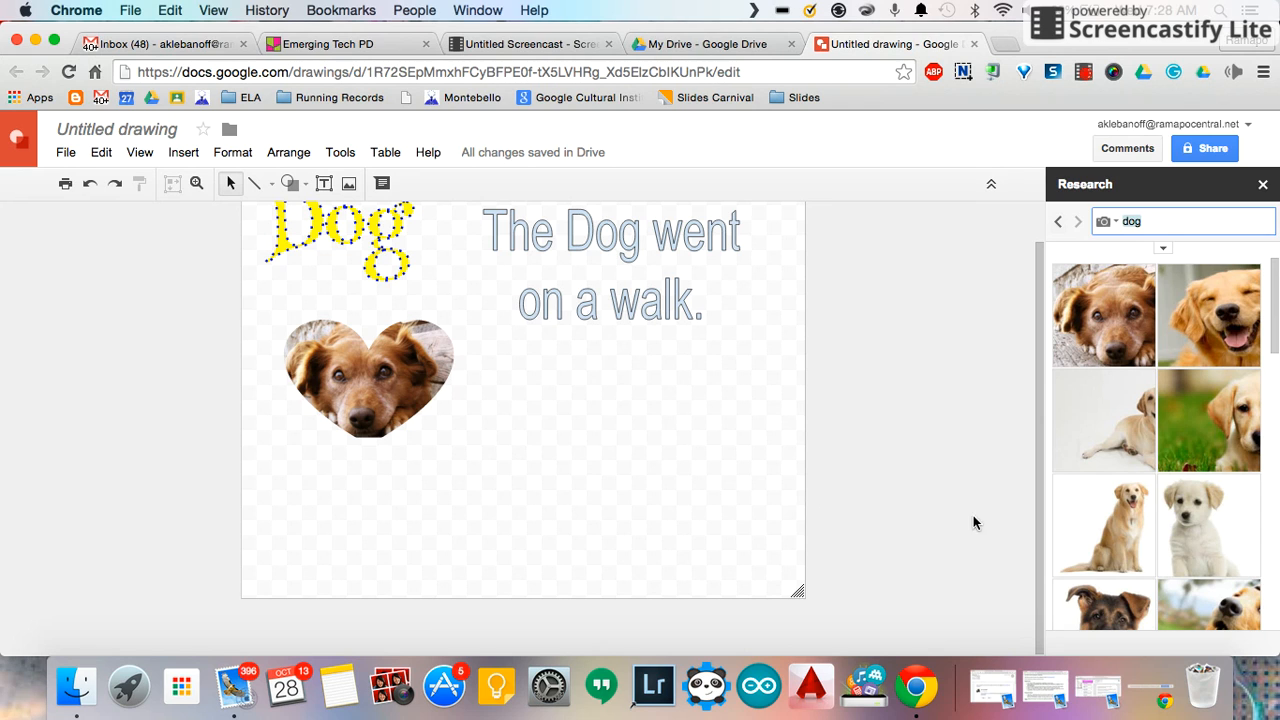
# Insert the second image result, the smiling golden retriever, and position it below the sentence word art.
pyautogui.moveTo(1240, 328)
pyautogui.moveTo(1240, 328); pyautogui.dragTo(594, 425)
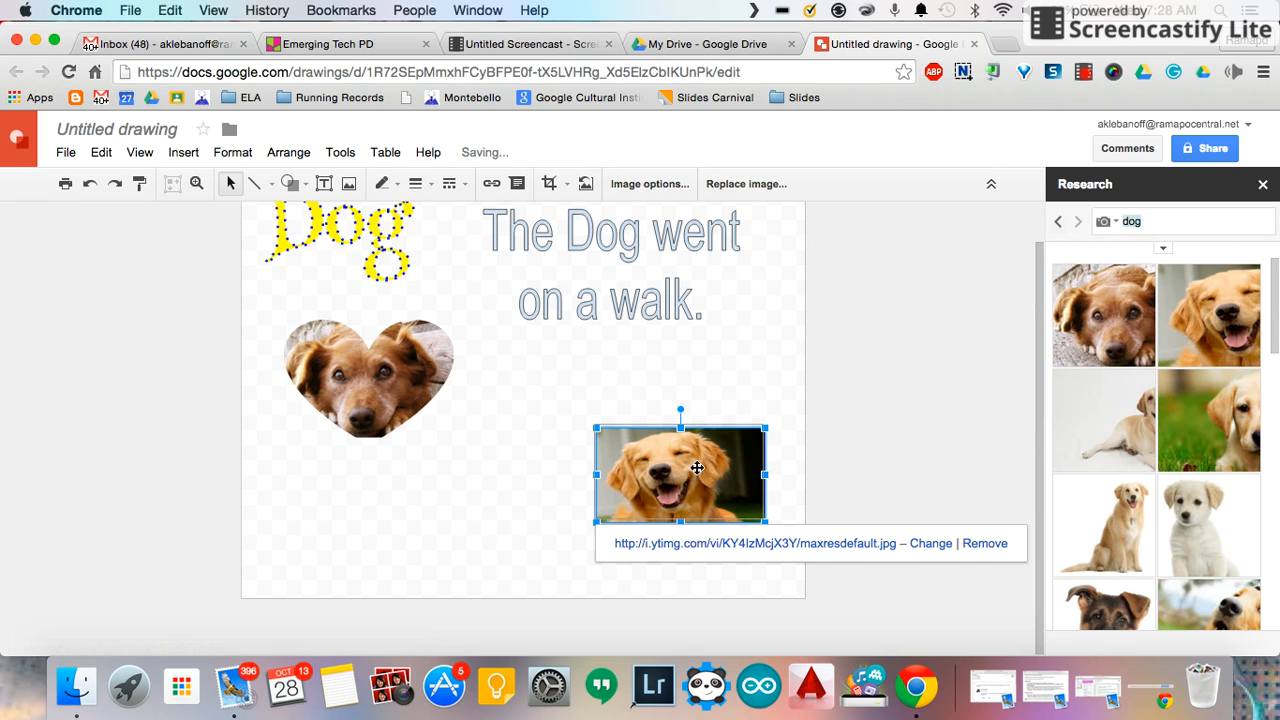
pyautogui.moveTo(697, 467); pyautogui.dragTo(648, 405)
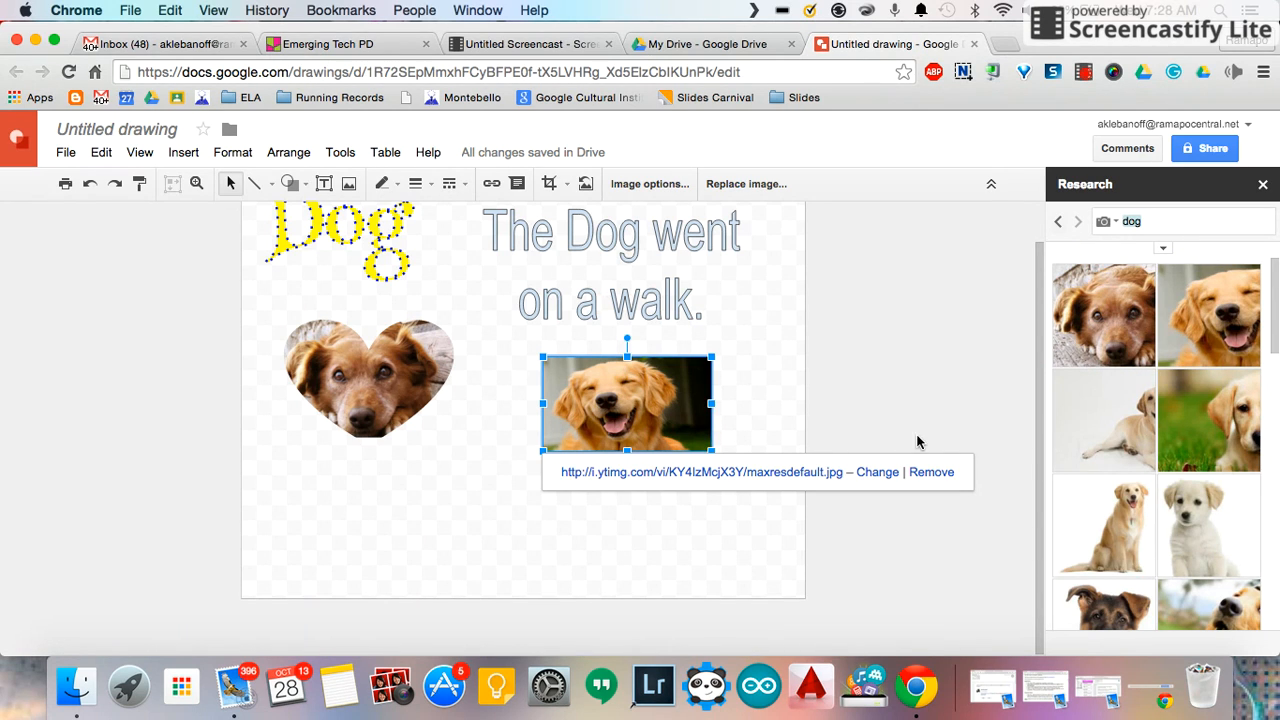
# Open the image options for the golden retriever picture and raise its transparency to about two thirds.
pyautogui.click(650, 184)
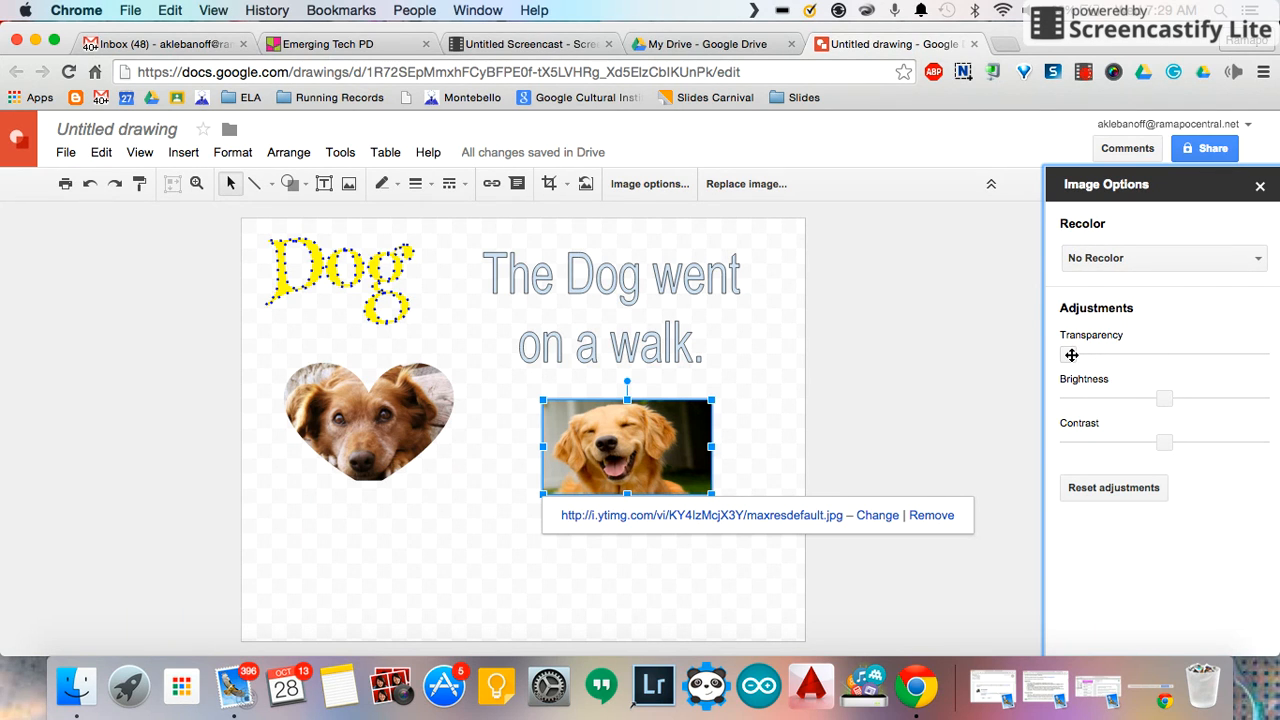
pyautogui.moveTo(1070, 355); pyautogui.dragTo(1174, 350)
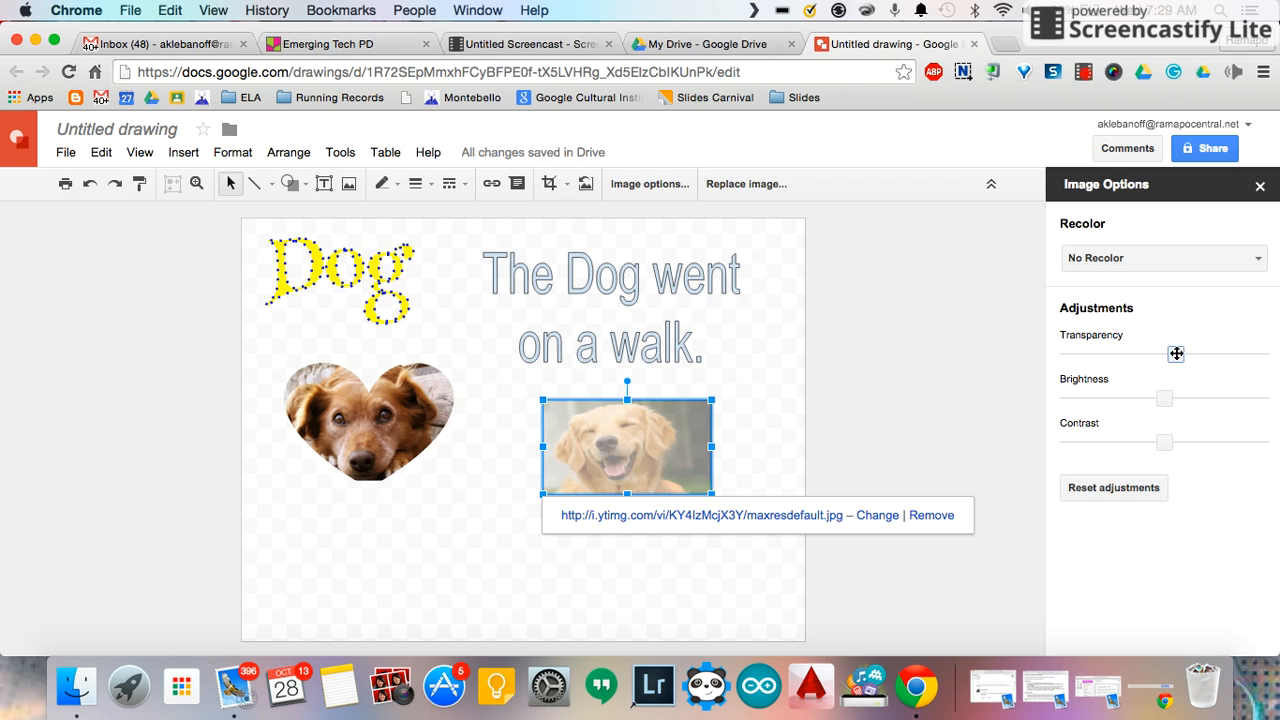
pyautogui.moveTo(1174, 353); pyautogui.dragTo(1213, 352)
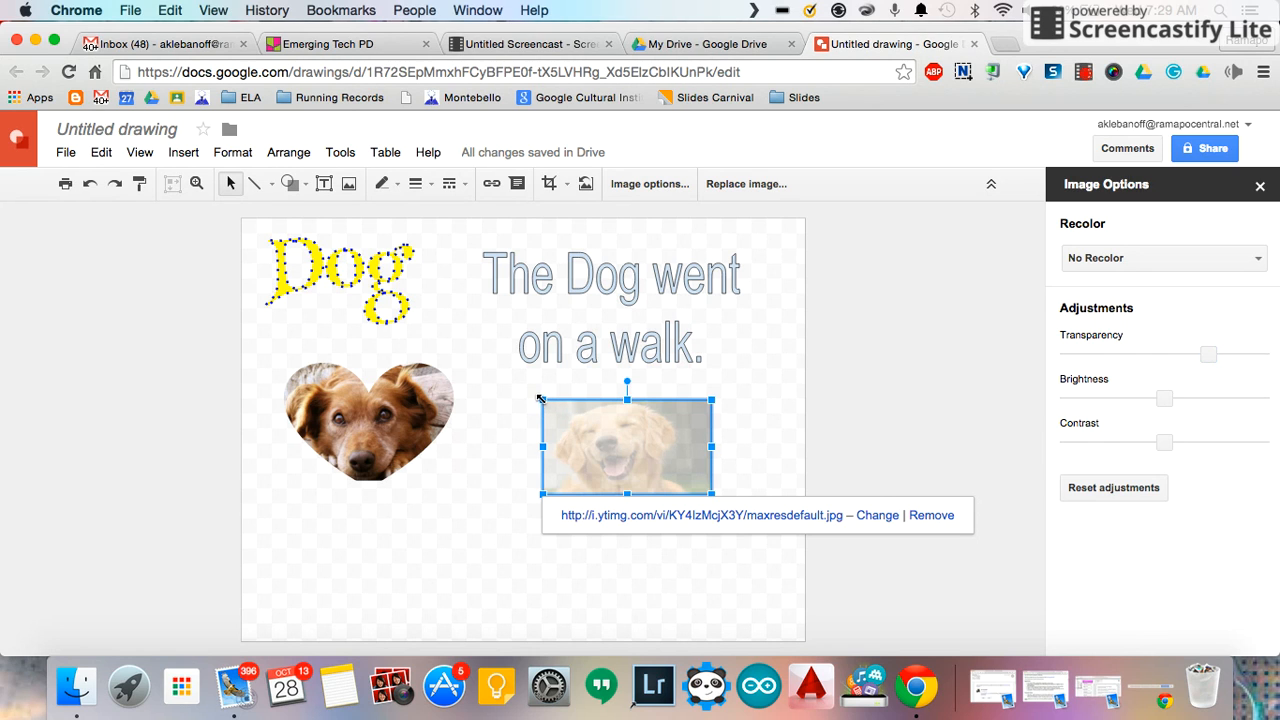
# Try enlarging the faded golden retriever picture across the canvas width as a background, and undo both resizes.
pyautogui.moveTo(540, 400); pyautogui.dragTo(290, 232)
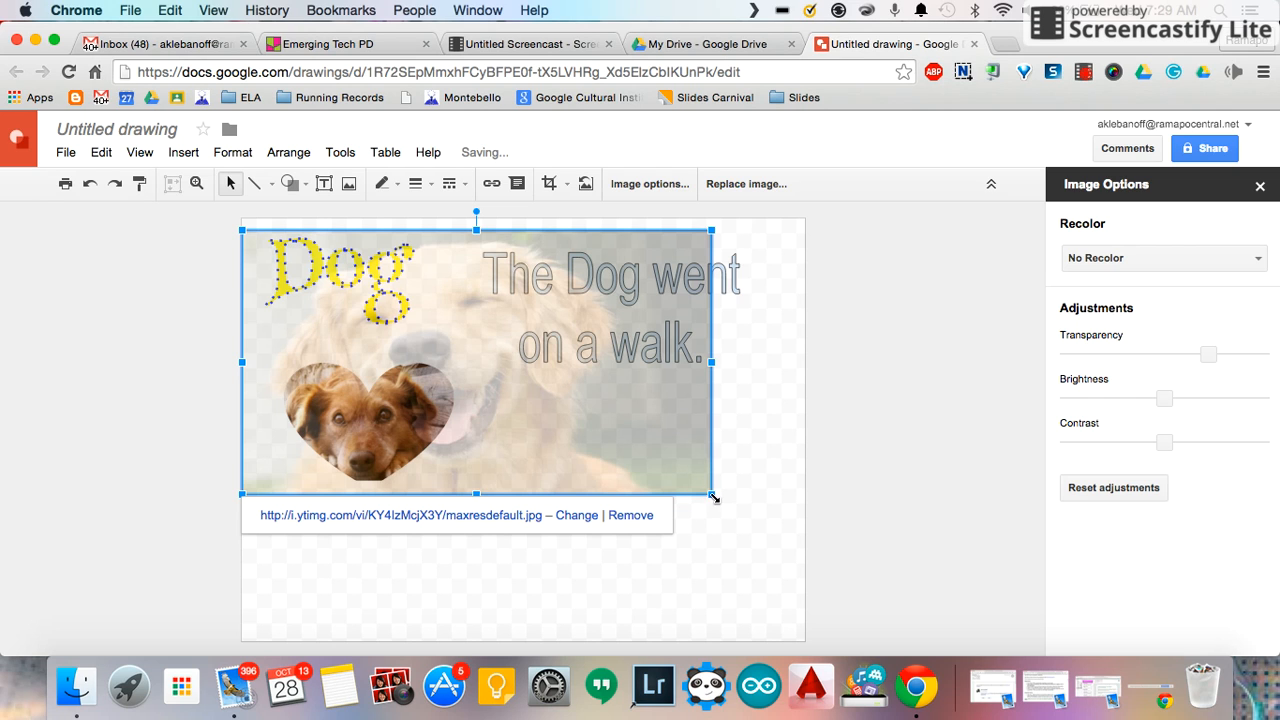
pyautogui.moveTo(709, 494); pyautogui.dragTo(797, 549)
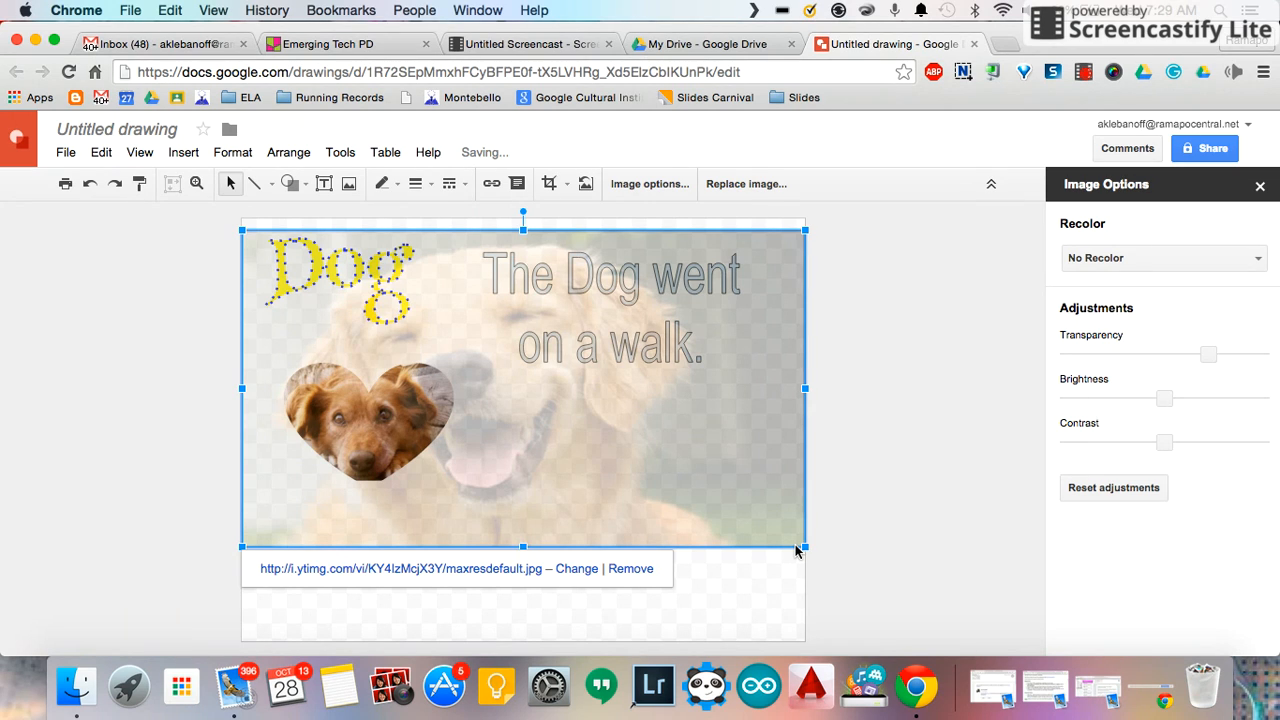
pyautogui.click(90, 185)
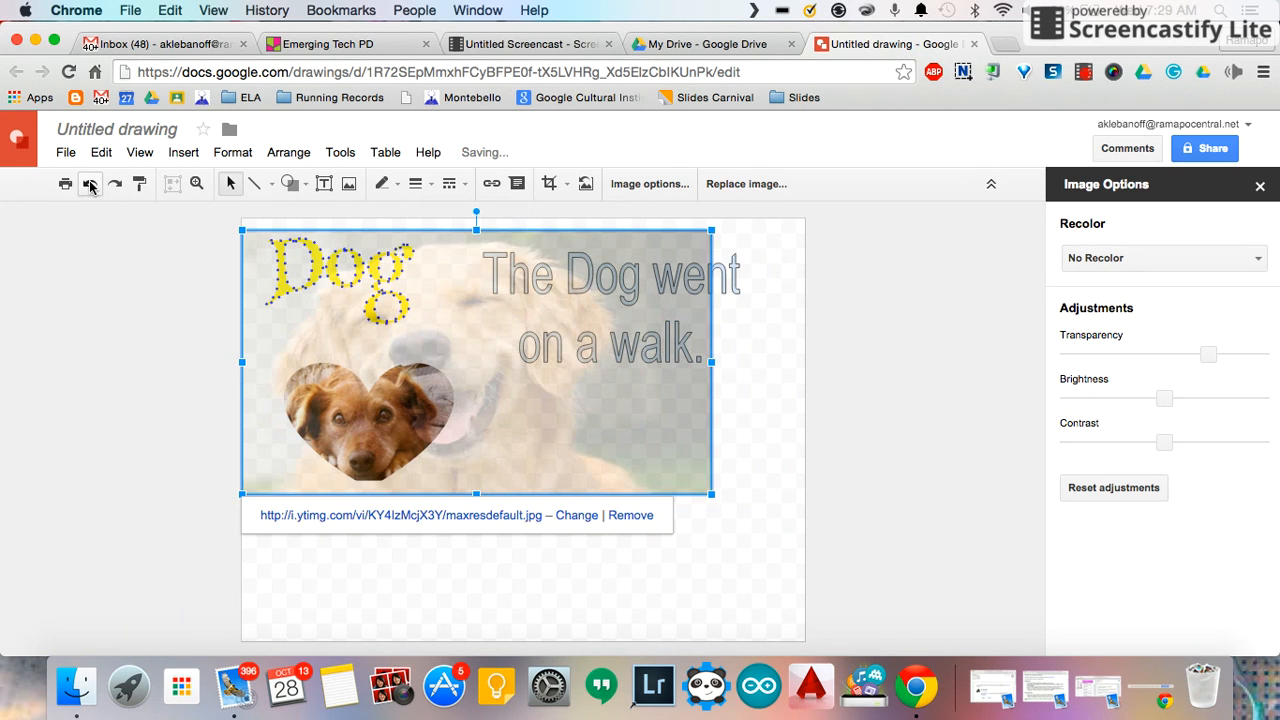
pyautogui.click(90, 185)
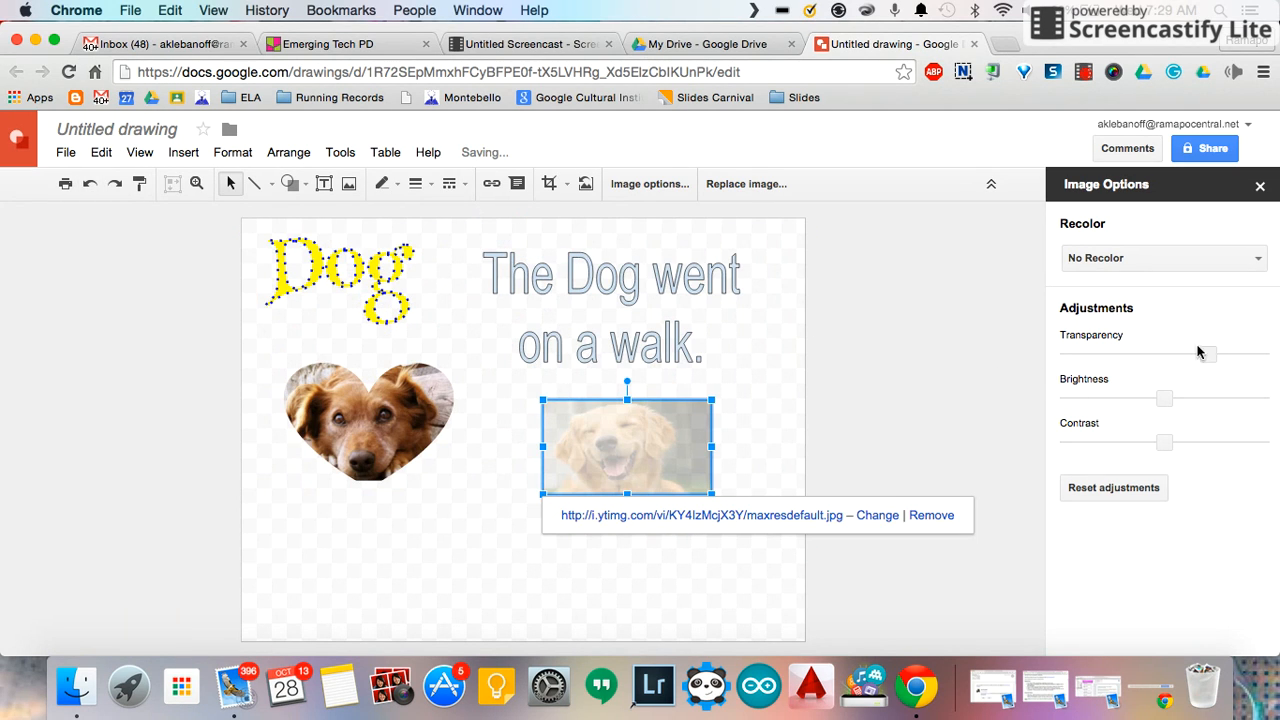
# Lower the golden retriever picture's transparency to about a quarter and recolor it, trying Light 1 before choosing Dark 6.
pyautogui.moveTo(1209, 354); pyautogui.dragTo(1122, 358)
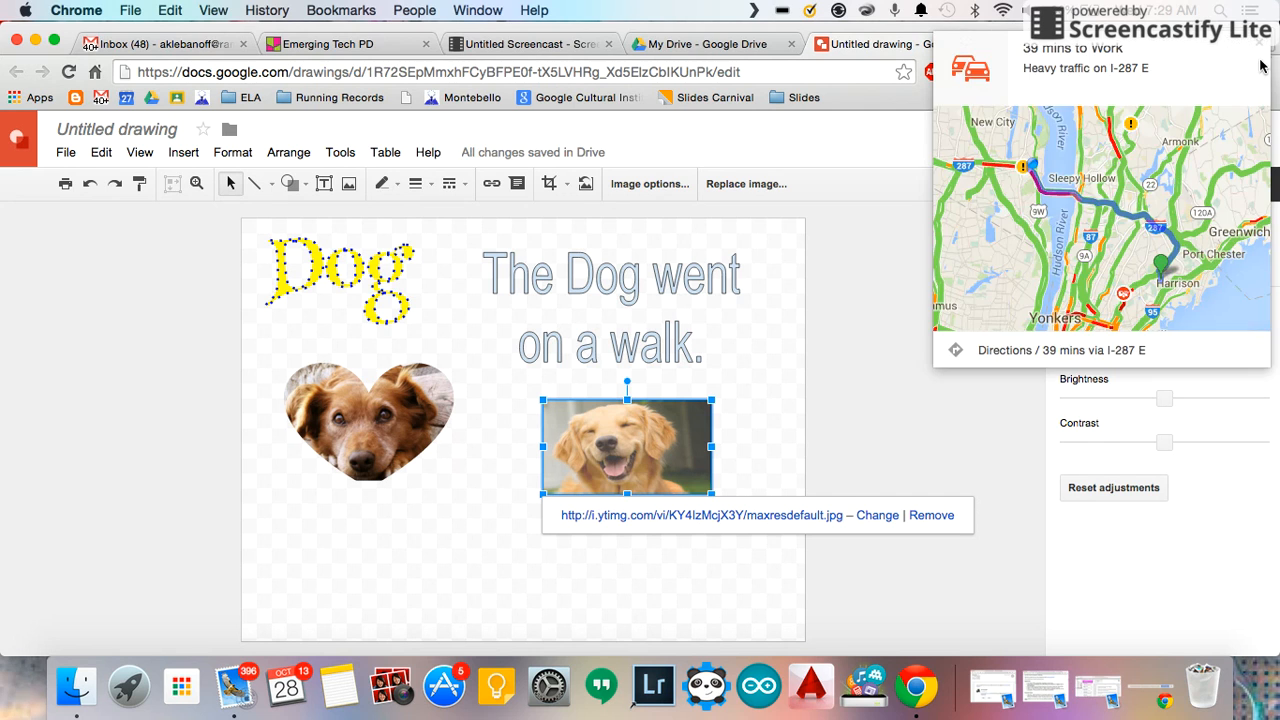
pyautogui.click(1257, 260)
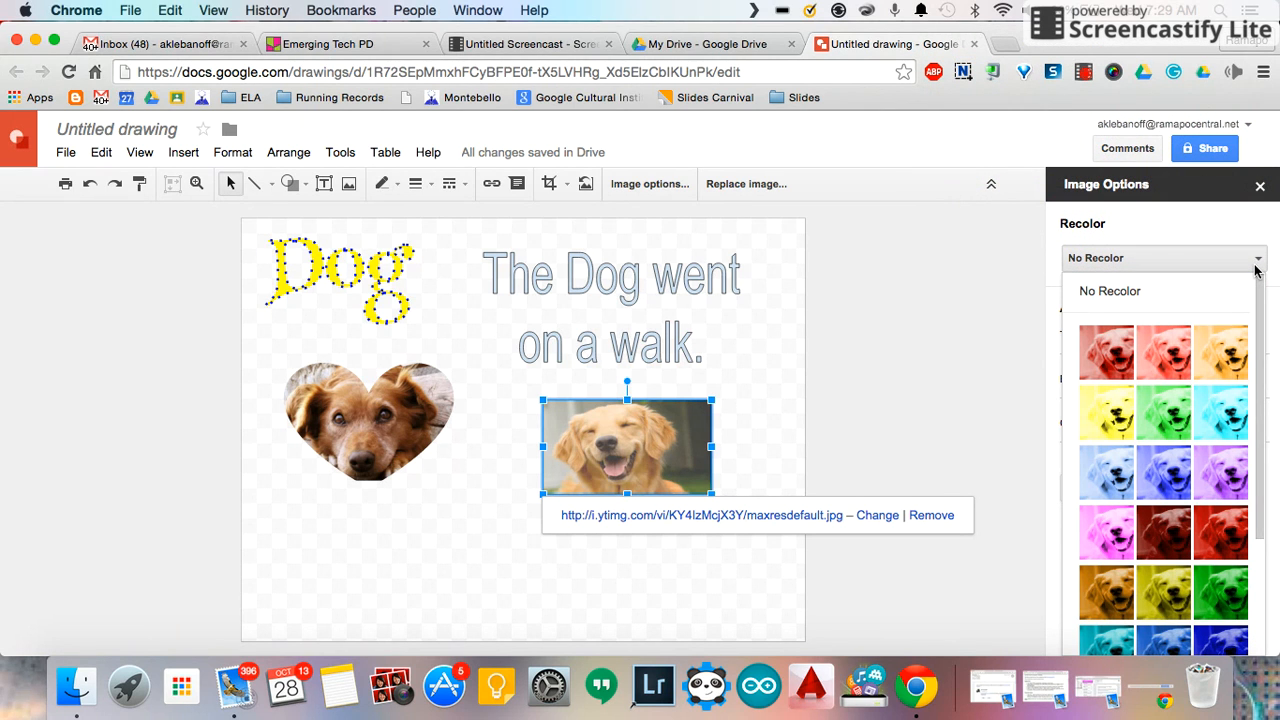
pyautogui.click(1113, 370)
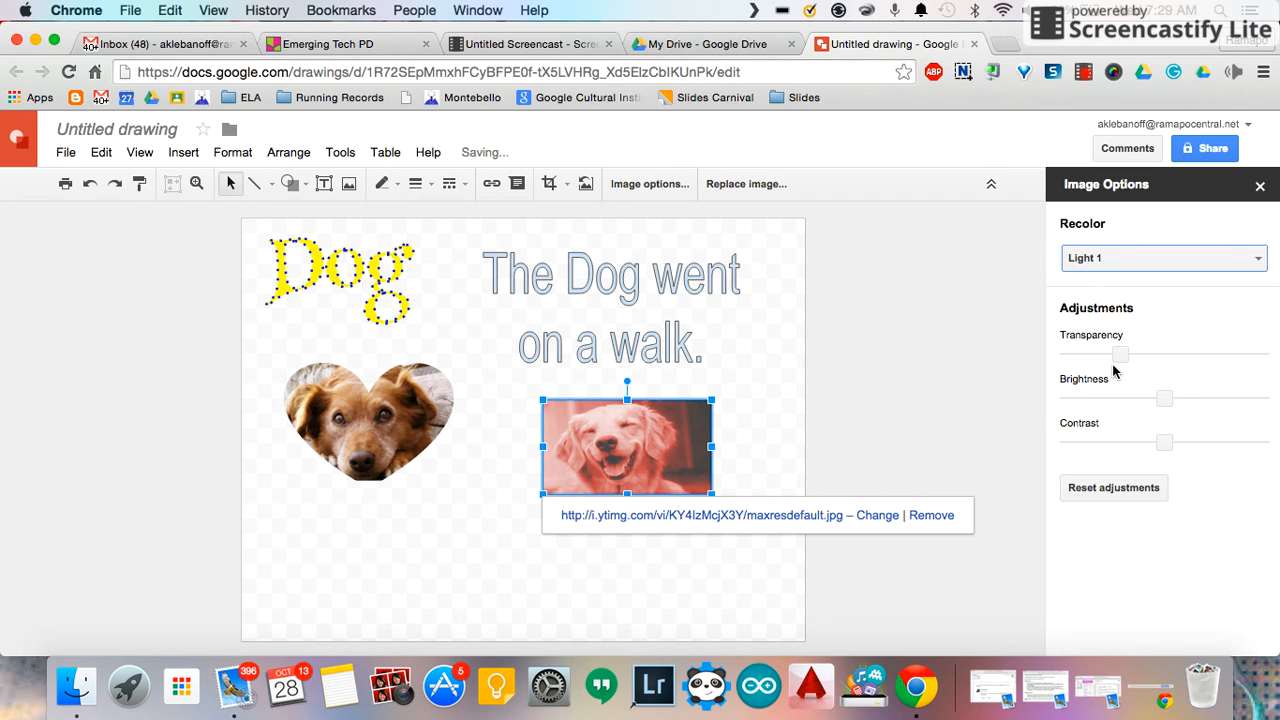
pyautogui.click(1259, 256)
pyautogui.scroll(-3, 1180, 485)
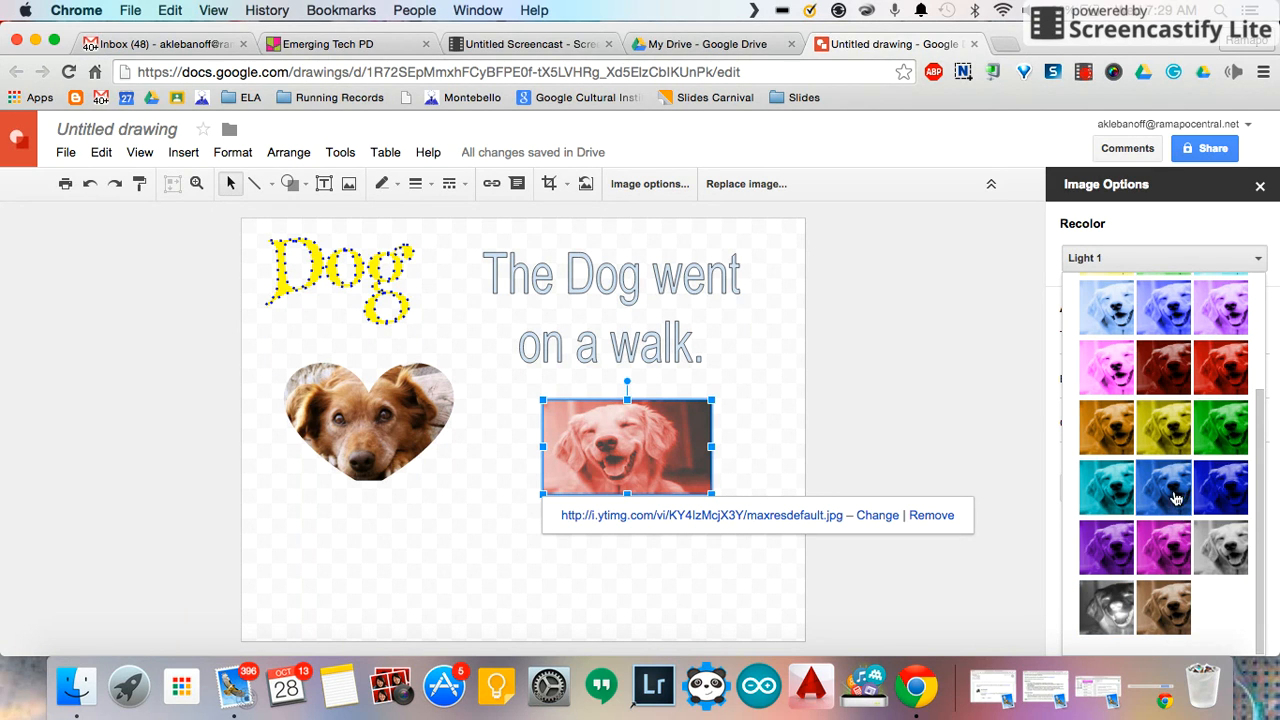
pyautogui.click(1127, 490)
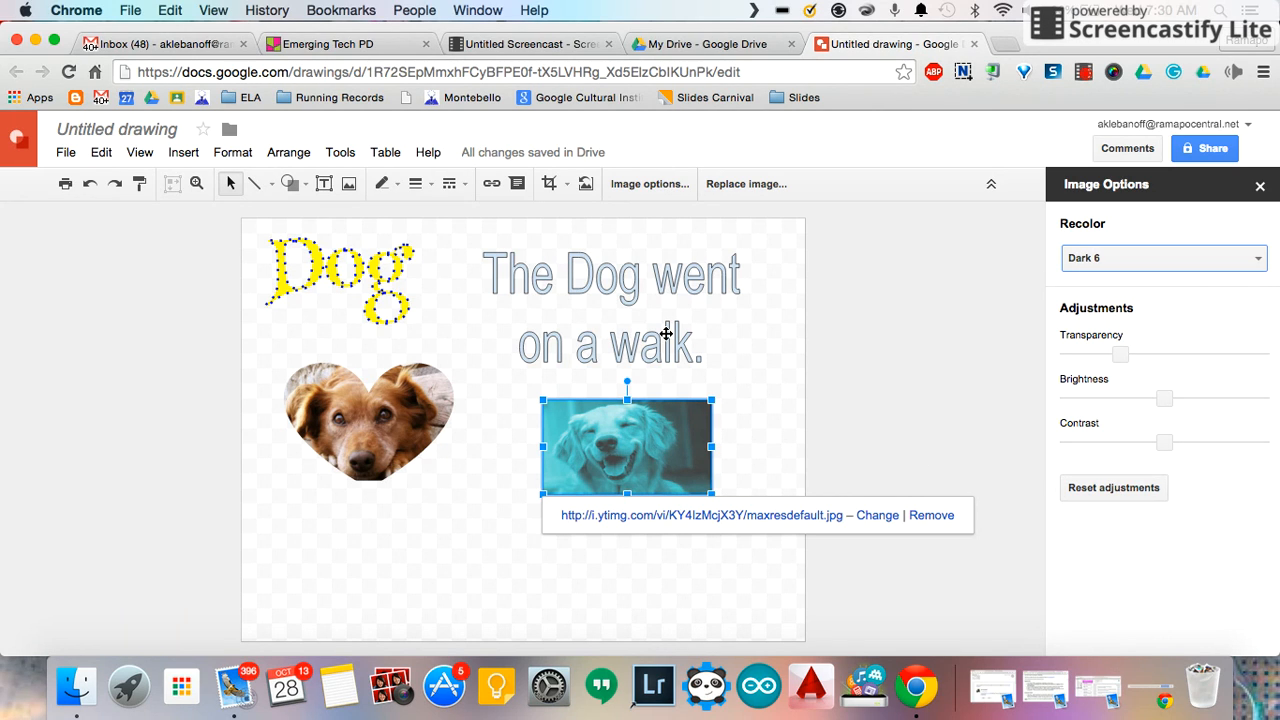
# Draw two end-to-end lines across the canvas below the pictures and two long, nearly horizontal lines above them.
pyautogui.click(254, 186)
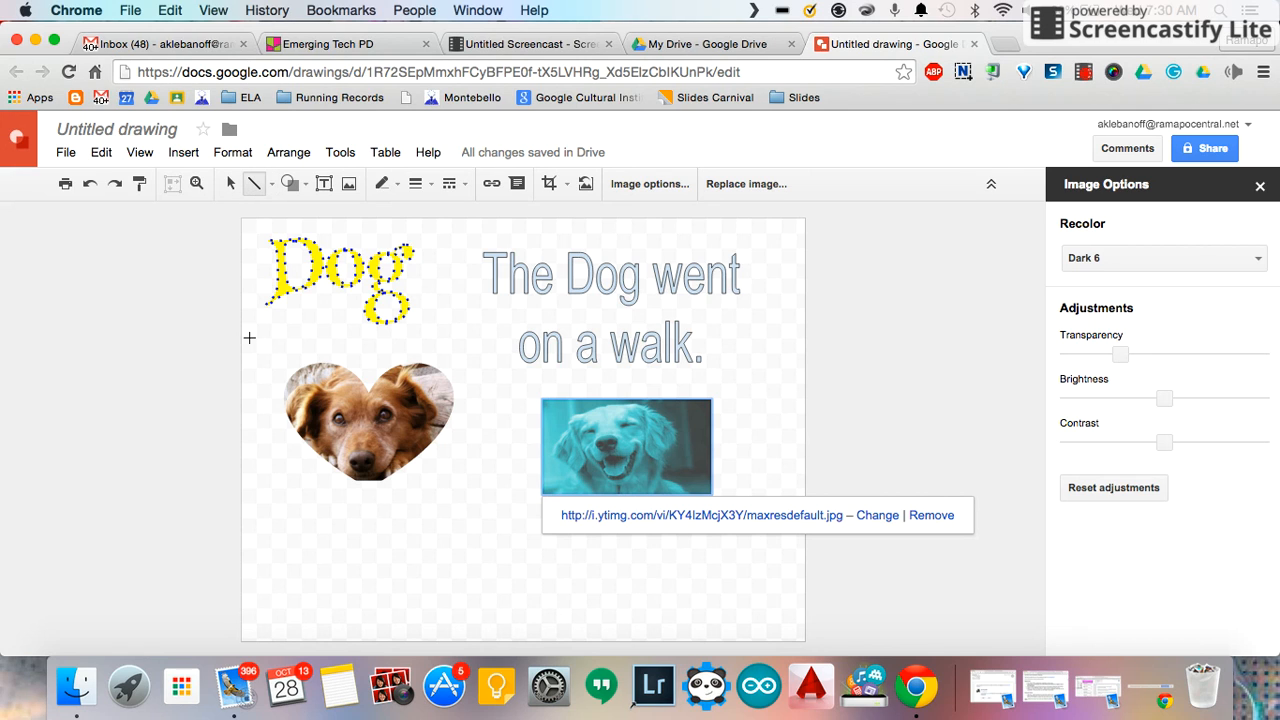
pyautogui.moveTo(265, 541)
pyautogui.mouseDown()
pyautogui.moveTo(377, 540)
pyautogui.moveTo(436, 473)
pyautogui.moveTo(449, 571)
pyautogui.moveTo(466, 514)
pyautogui.moveTo(477, 560)
pyautogui.mouseUp()
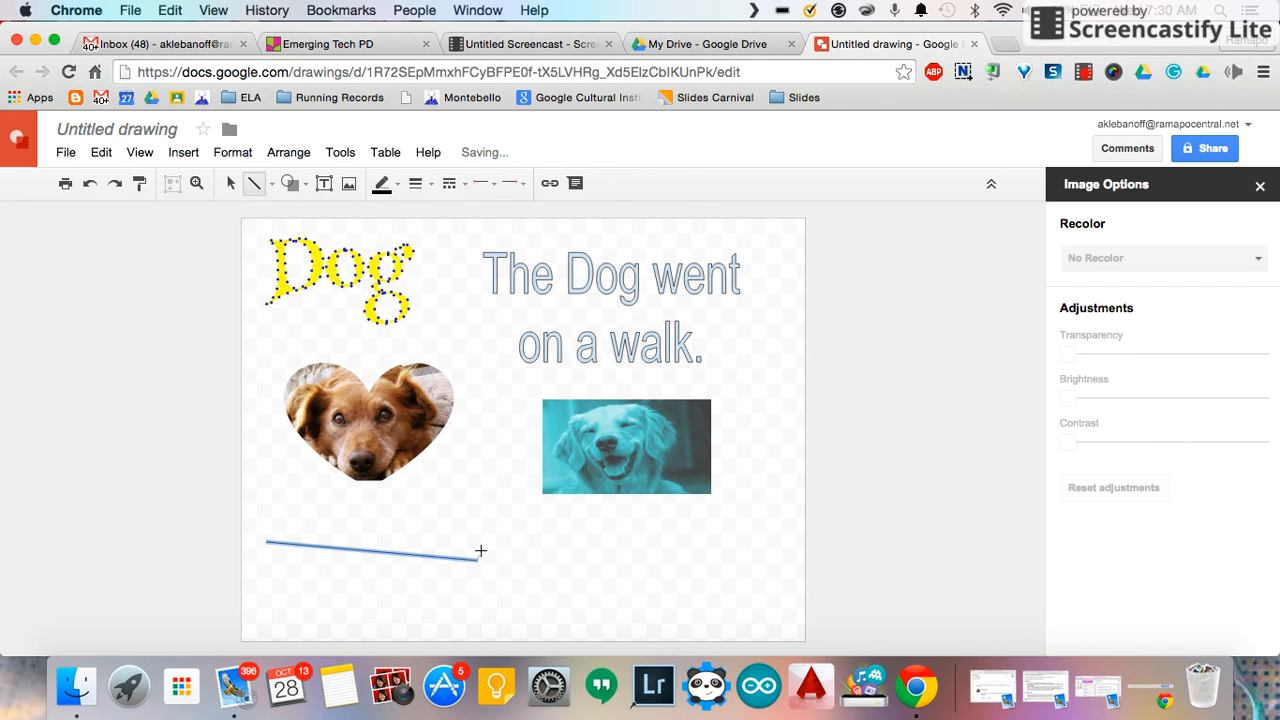
pyautogui.moveTo(480, 558); pyautogui.dragTo(746, 557)
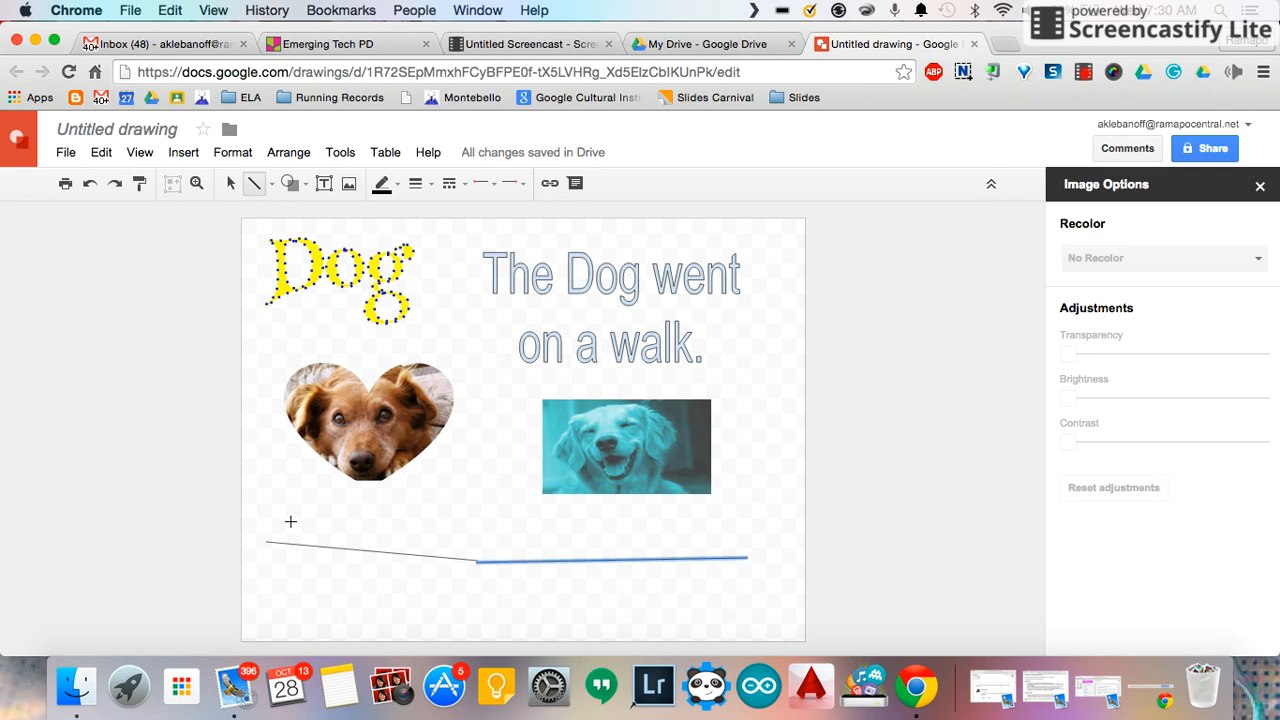
pyautogui.moveTo(290, 521)
pyautogui.mouseDown()
pyautogui.moveTo(669, 506)
pyautogui.moveTo(735, 519)
pyautogui.moveTo(555, 432)
pyautogui.moveTo(565, 362)
pyautogui.moveTo(514, 300)
pyautogui.moveTo(600, 357)
pyautogui.moveTo(645, 410)
pyautogui.moveTo(680, 467)
pyautogui.moveTo(676, 517)
pyautogui.moveTo(665, 465)
pyautogui.moveTo(683, 511)
pyautogui.moveTo(752, 520)
pyautogui.mouseUp()
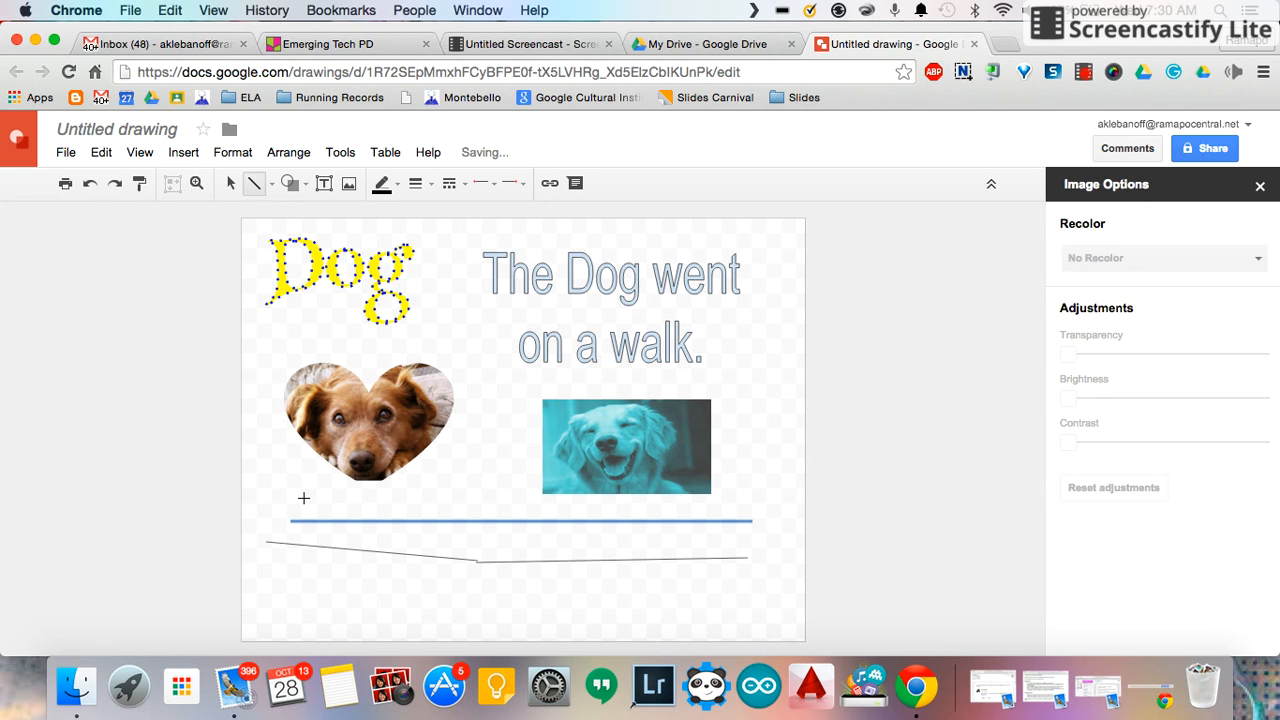
pyautogui.moveTo(304, 498); pyautogui.dragTo(748, 502)
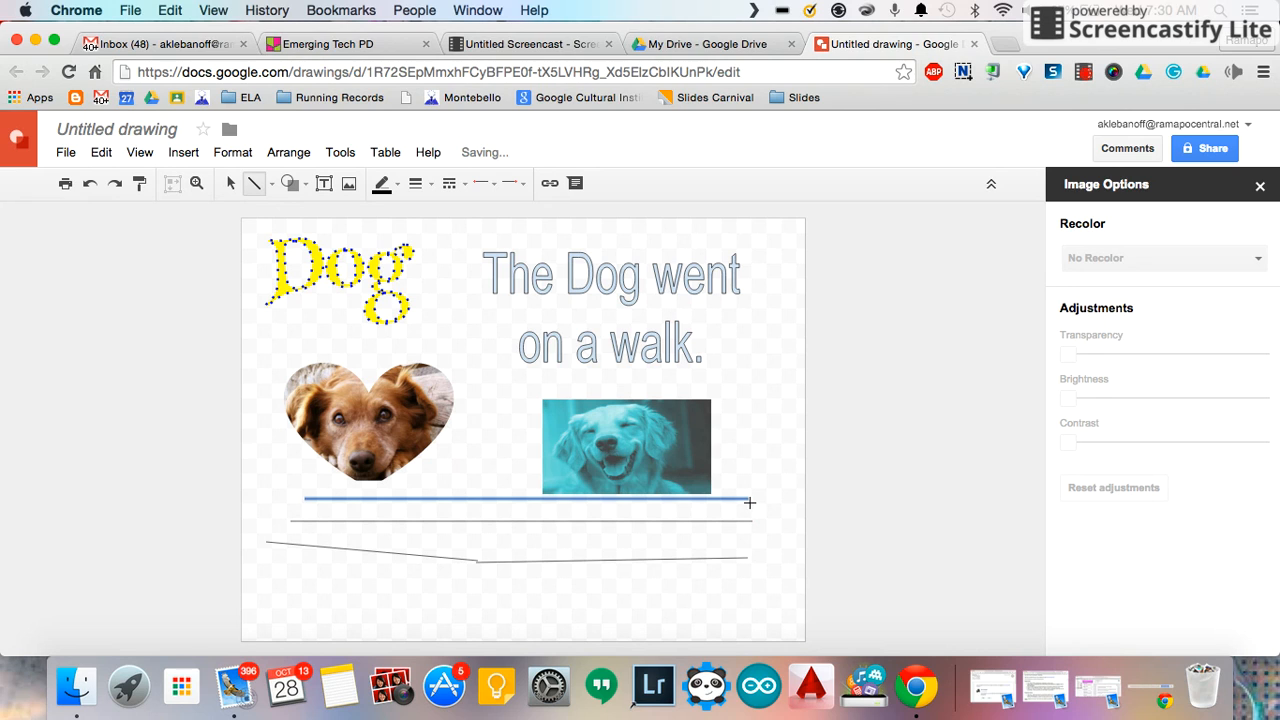